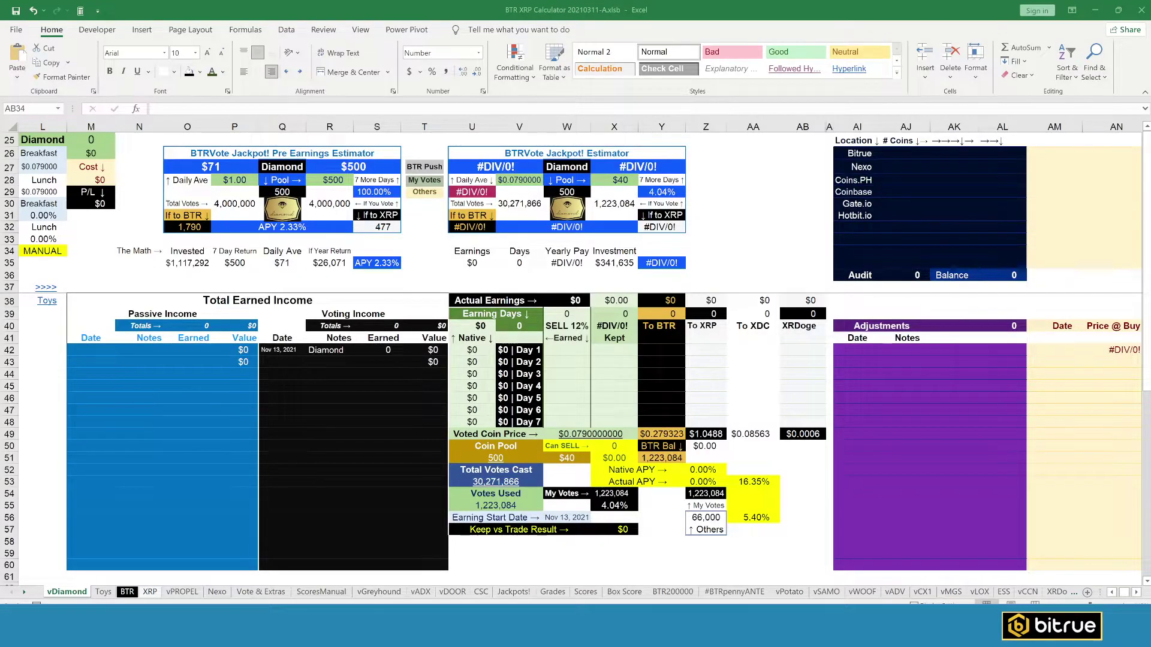
On the Toys sheet, use the Time Machine and Now links, then scroll to the Lunch block.
left_click(102, 592)
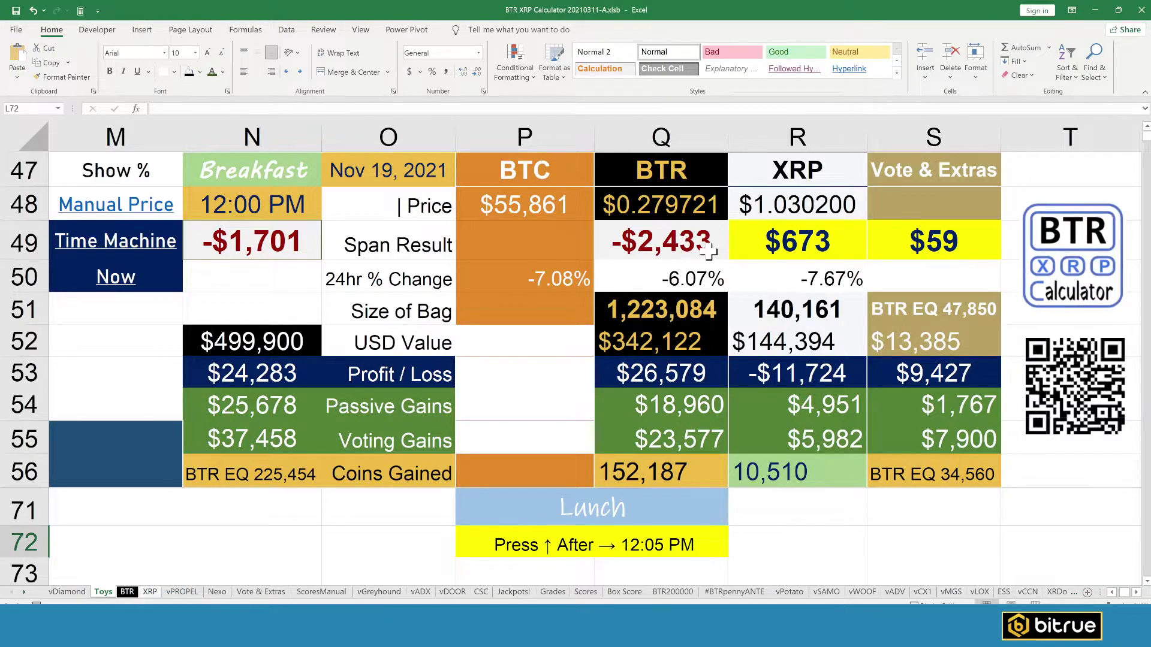
left_click(160, 249)
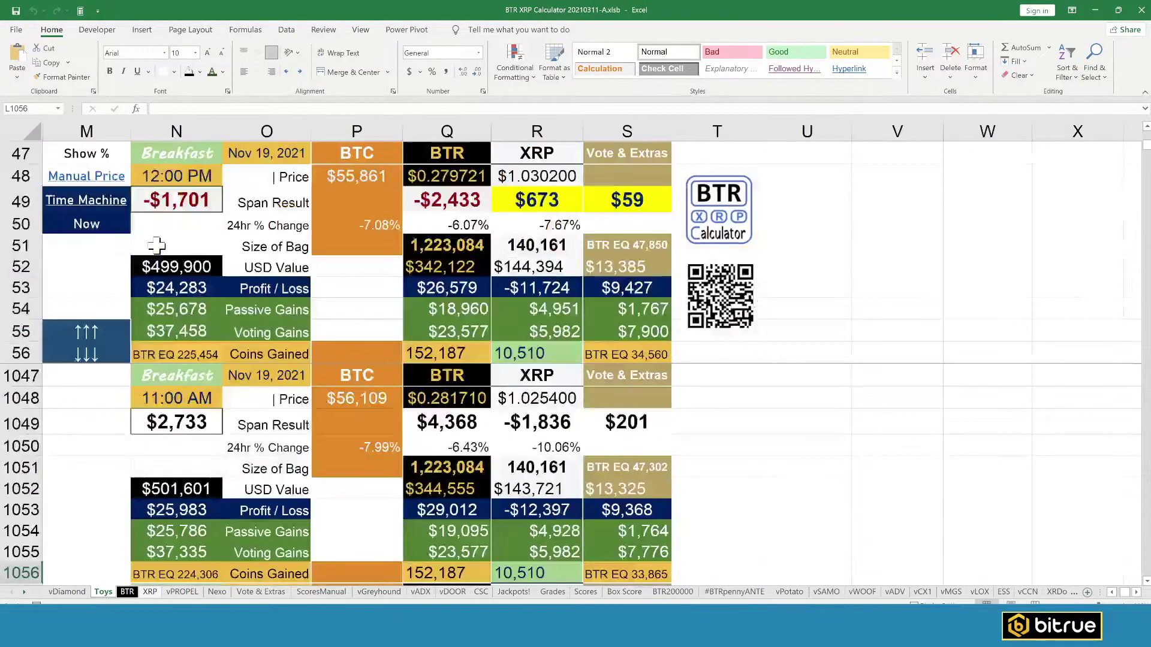
left_click(90, 226)
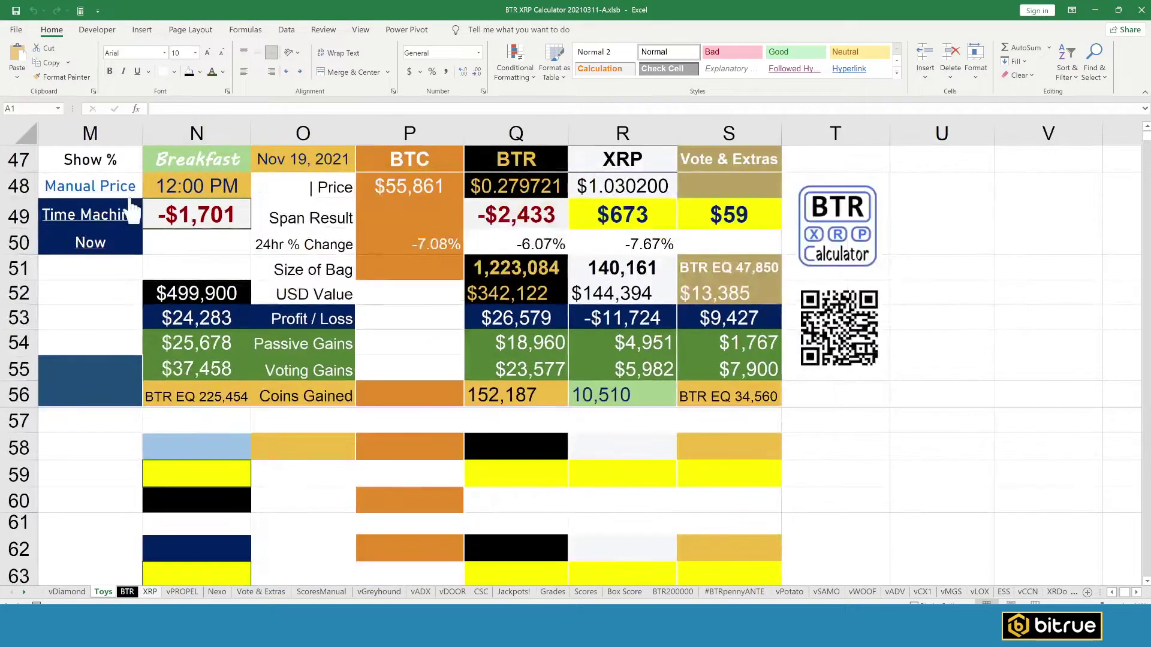
left_click(129, 213)
scroll(103, 474, "down", 4)
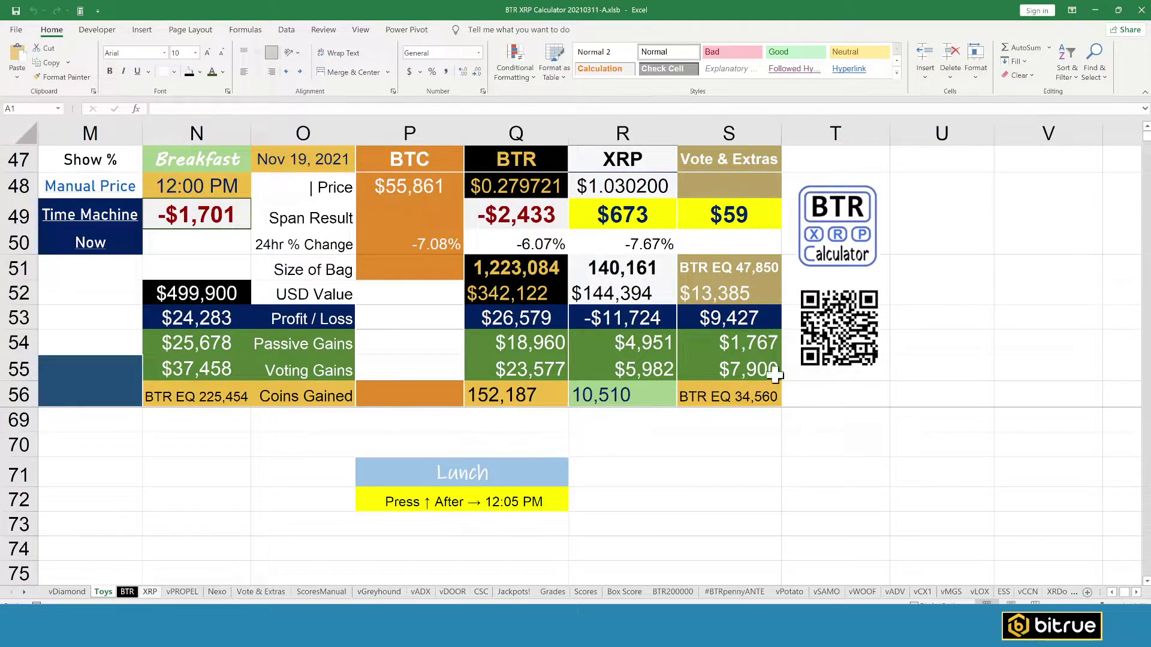
Record the 12:26 PM Lunch snapshot and check its gain formulas in Q59, R59 and S59.
left_click(839, 359)
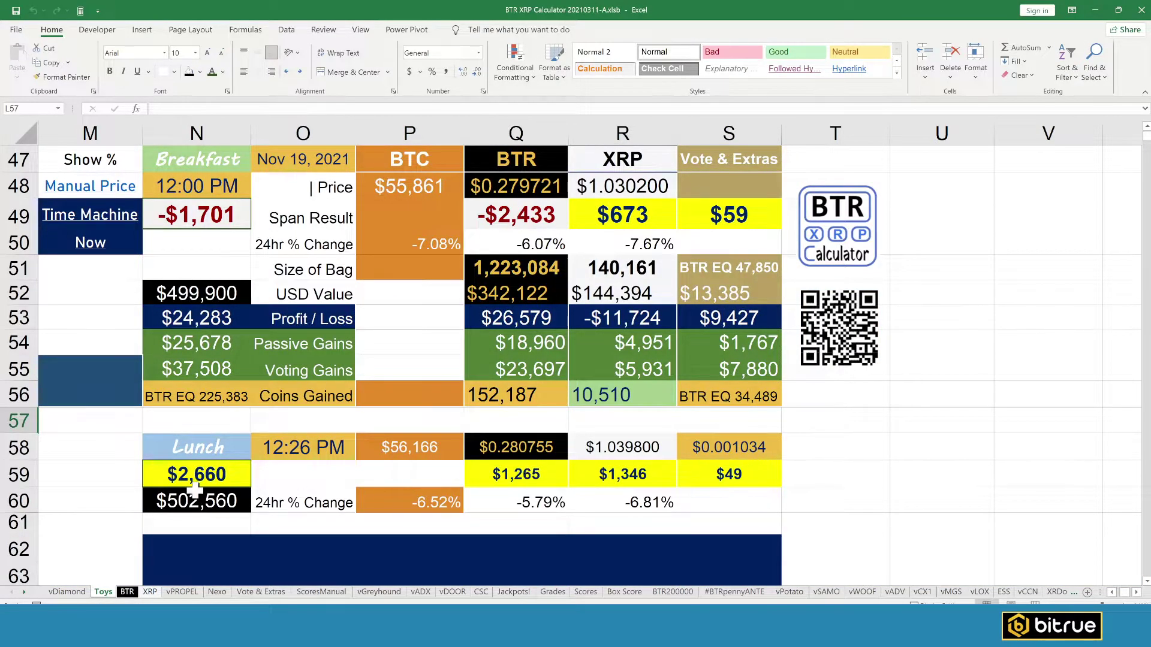
left_click(545, 479)
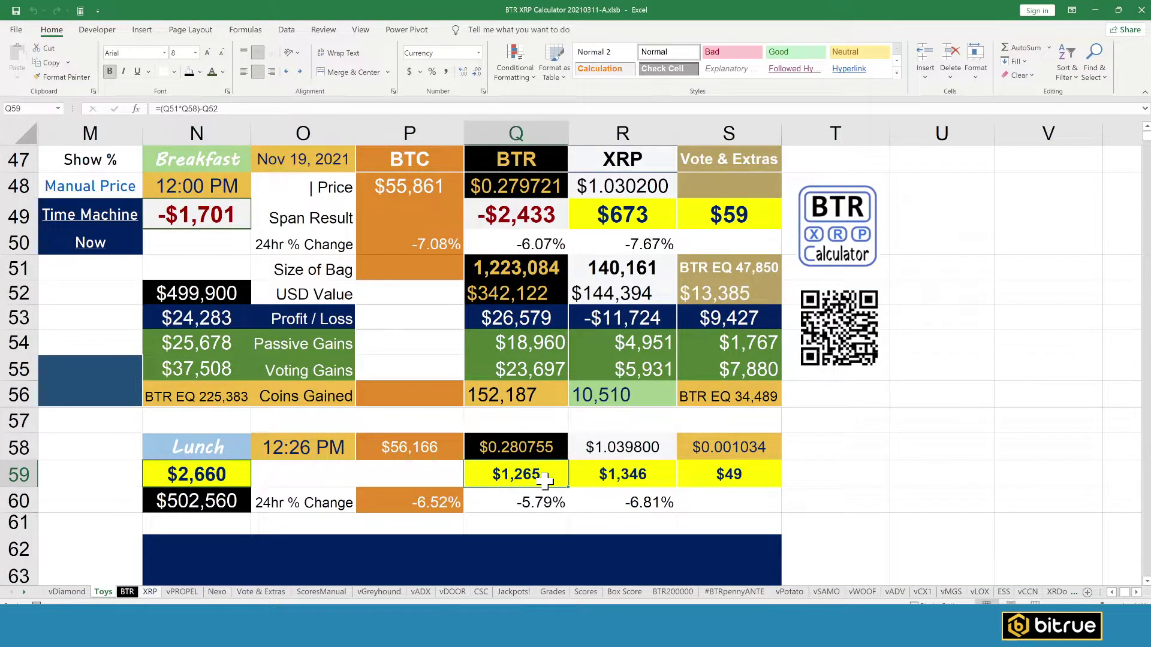
left_click(644, 468)
left_click(703, 475)
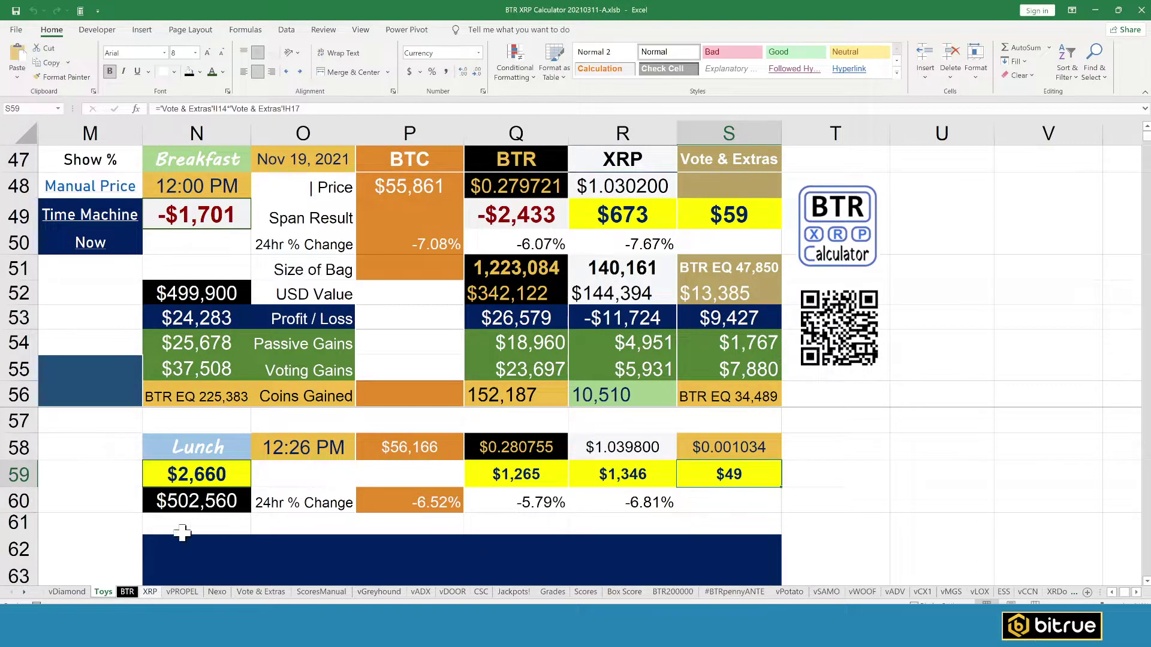
Paste the Est. APY 265.75% picture at AA26 on vDiamond beside the estimator.
left_click(68, 593)
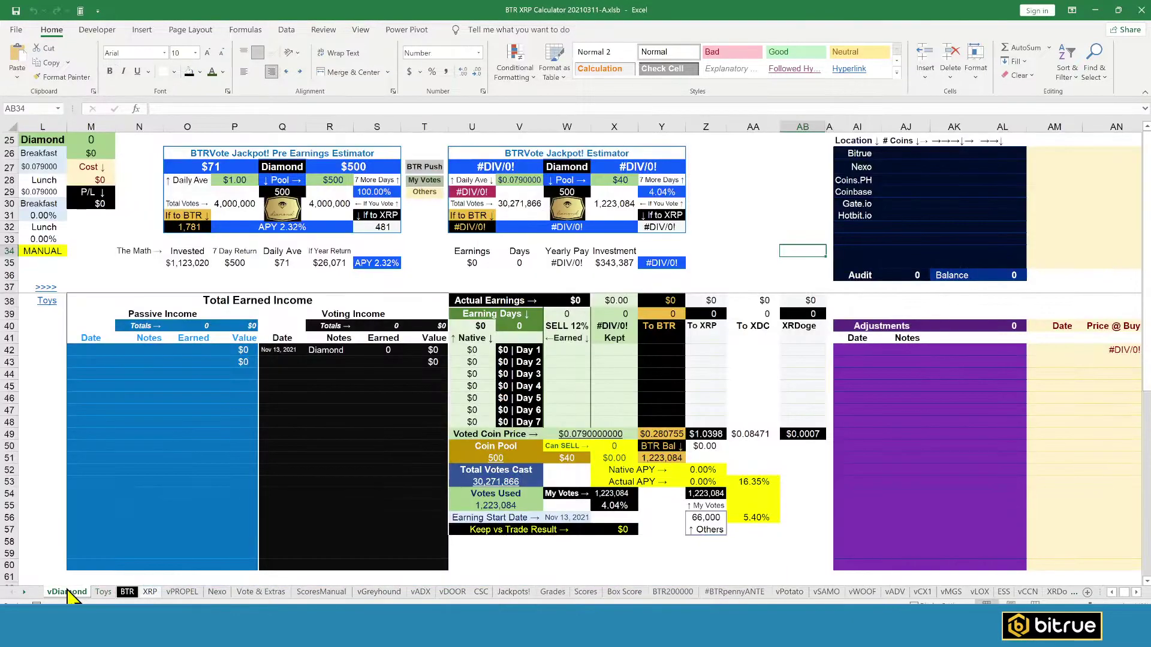
left_click(727, 154)
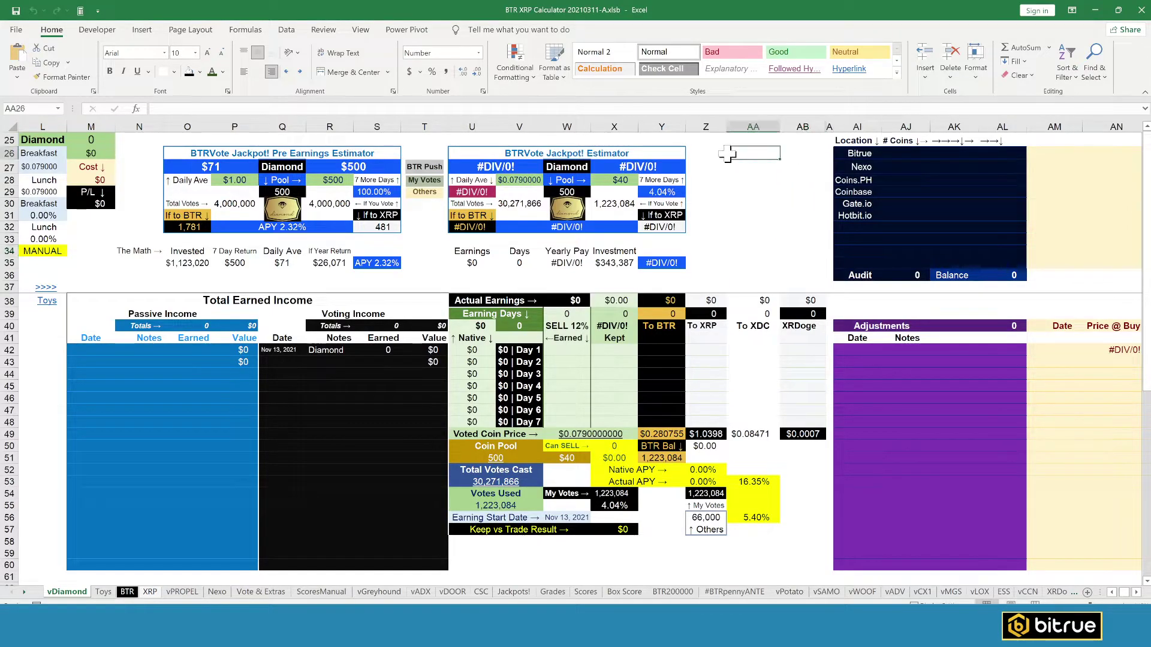
key("ctrl+v")
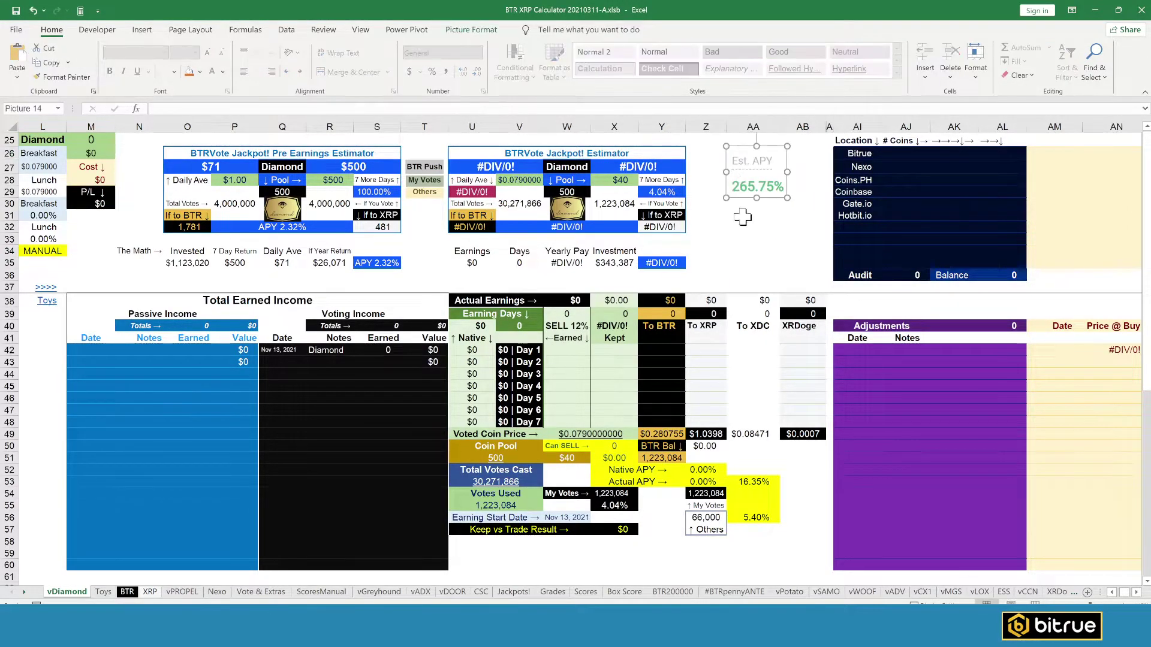
left_click_drag(752, 166, 732, 160)
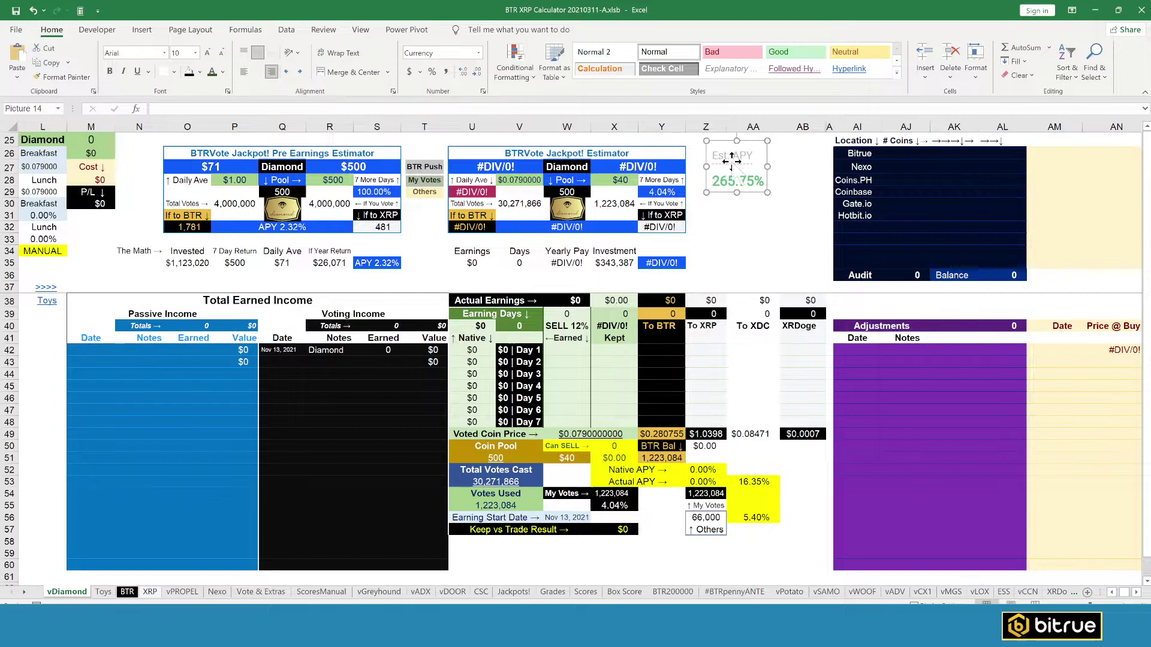
left_click(752, 214)
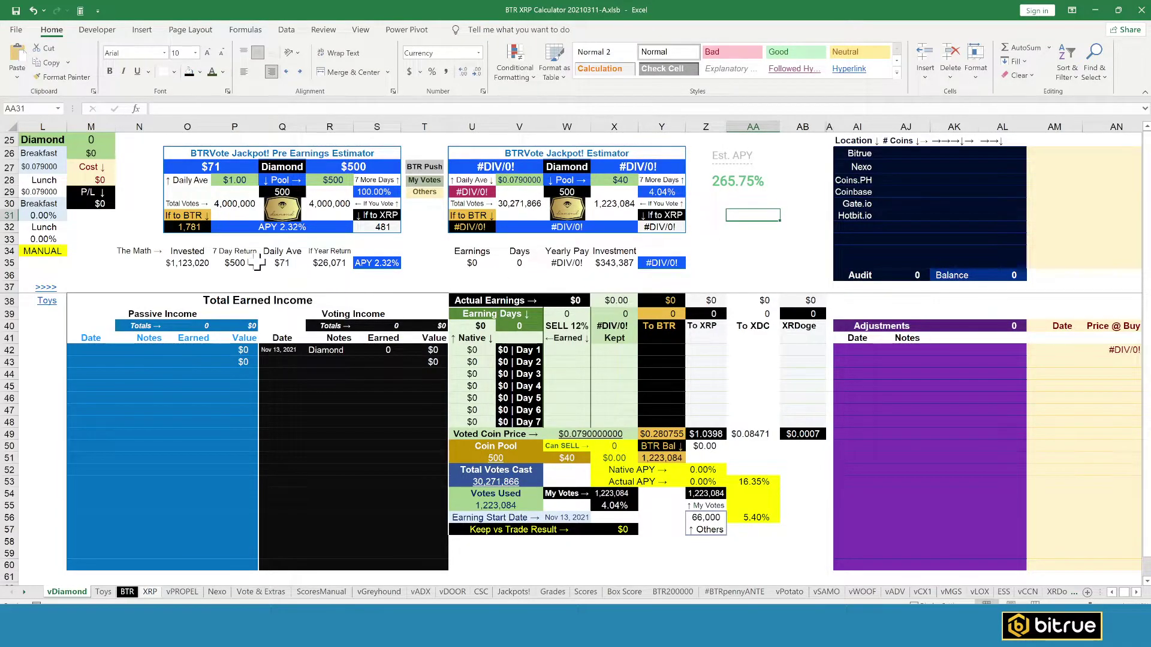
Check the Pre Earnings Estimator cells P28, P30, R30, the P32 APY formula, and T31.
left_click(232, 180)
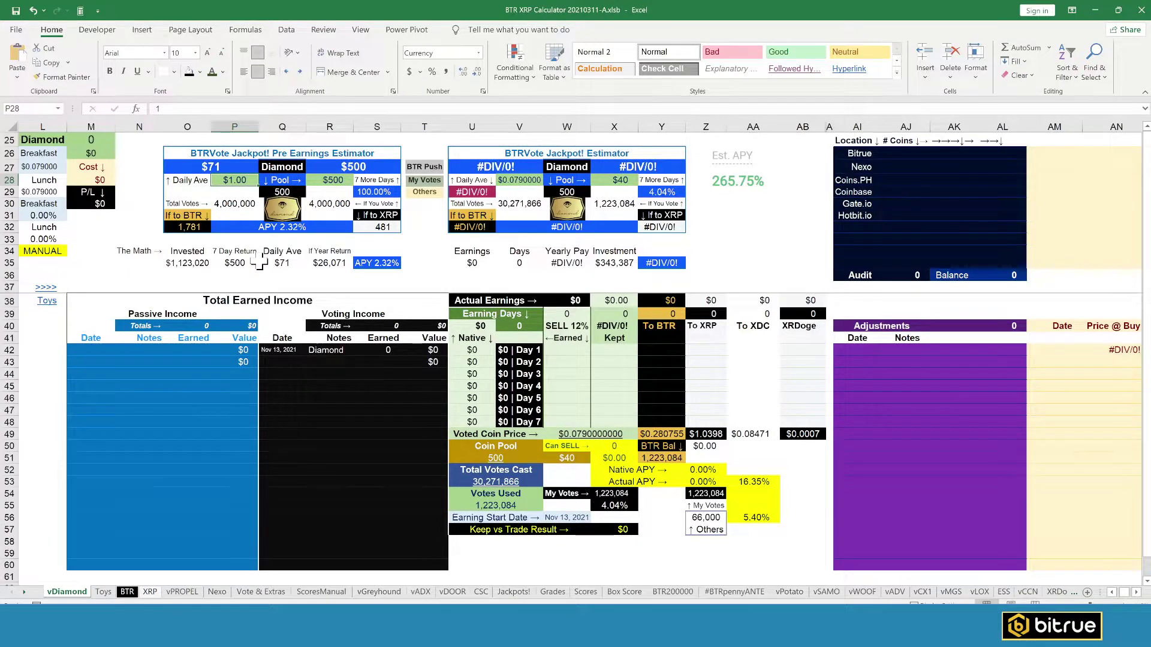
left_click(234, 205)
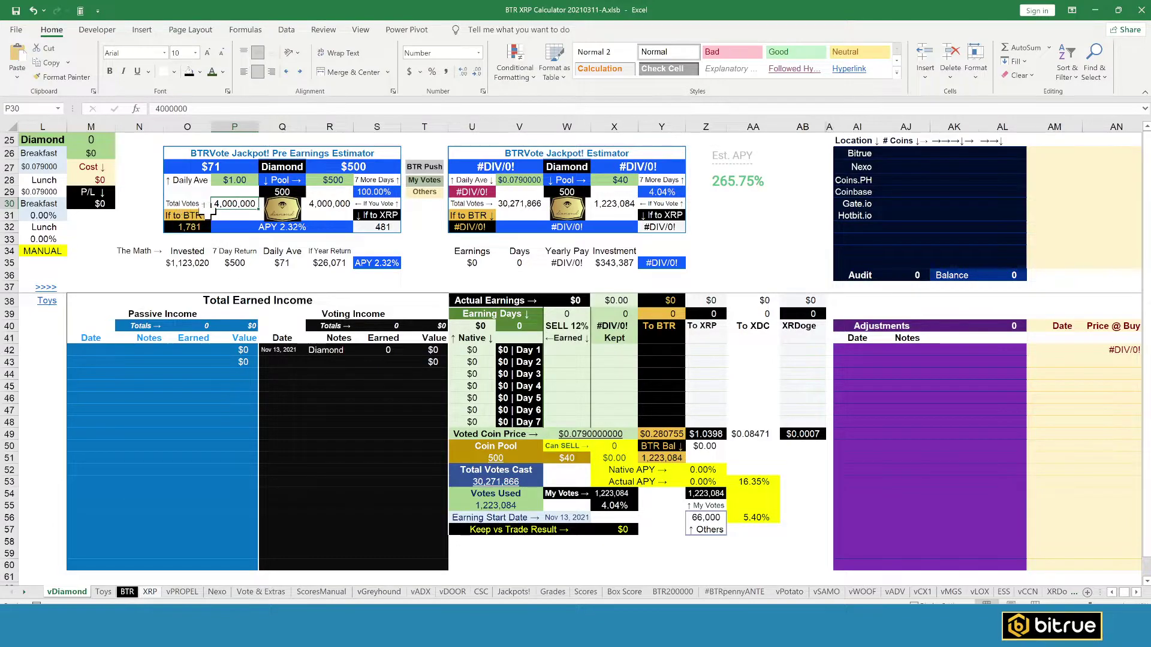
left_click(331, 205)
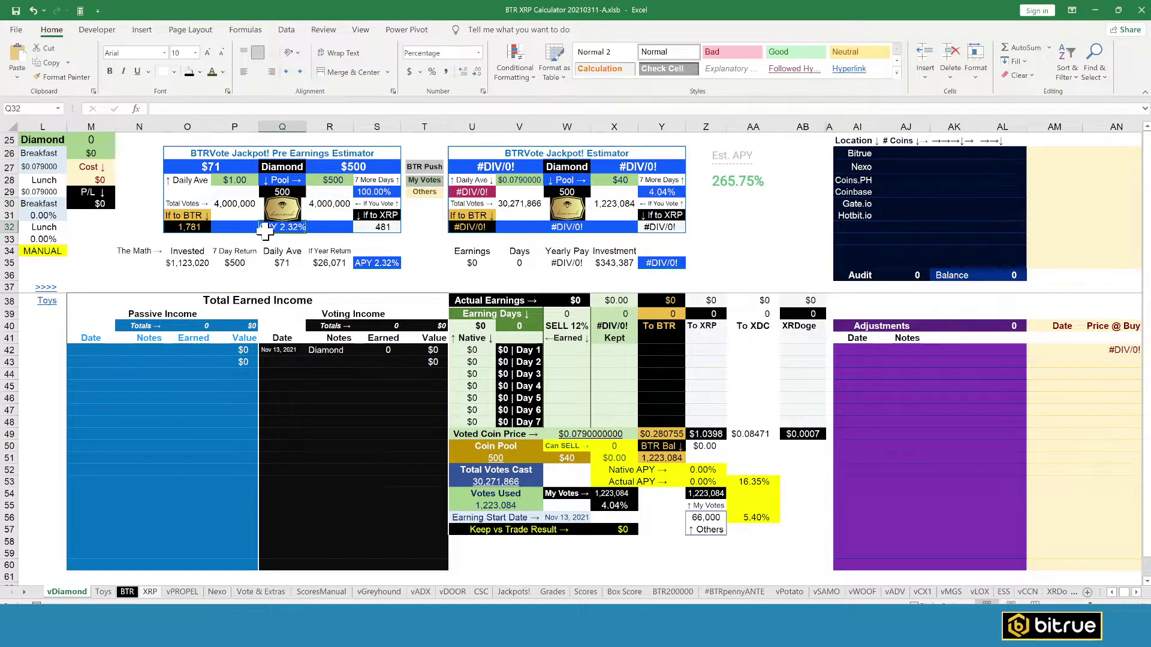
left_click(229, 231)
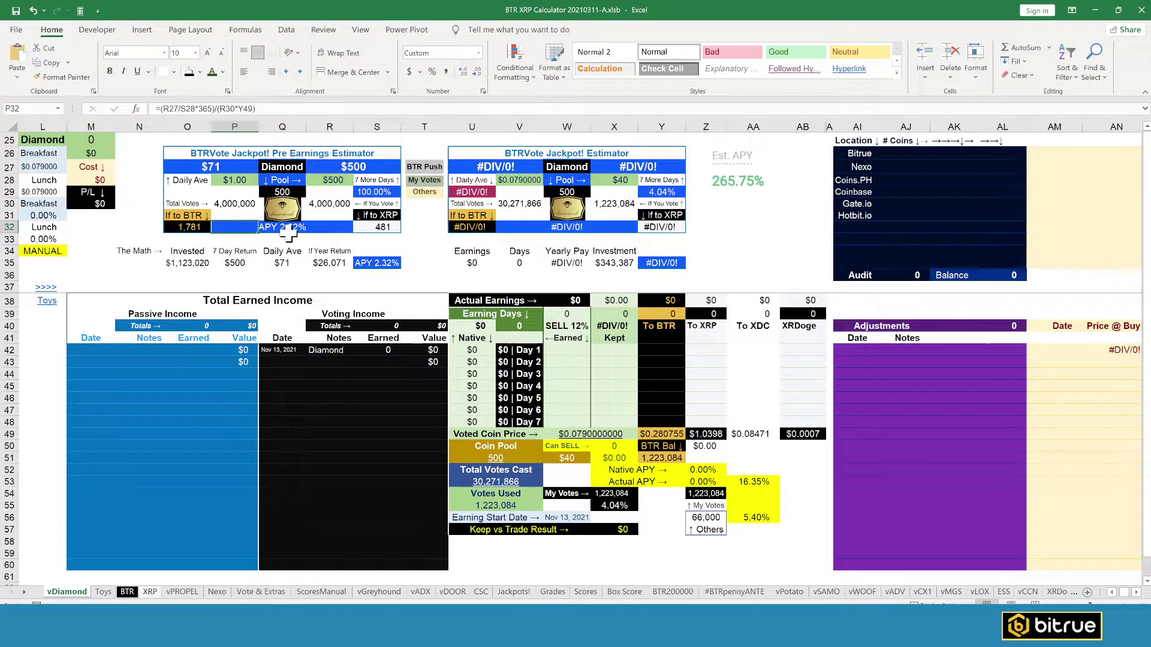
left_click(429, 219)
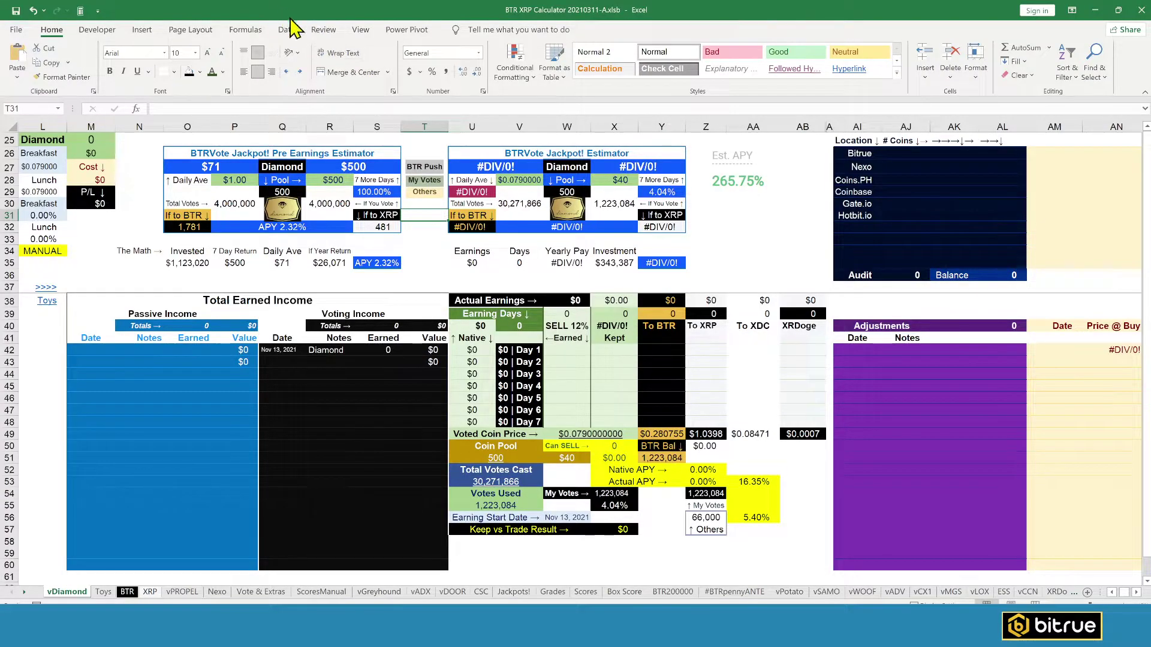
Bring up Goal Seek from Data > What-If Analysis, then back out without changes.
left_click(296, 36)
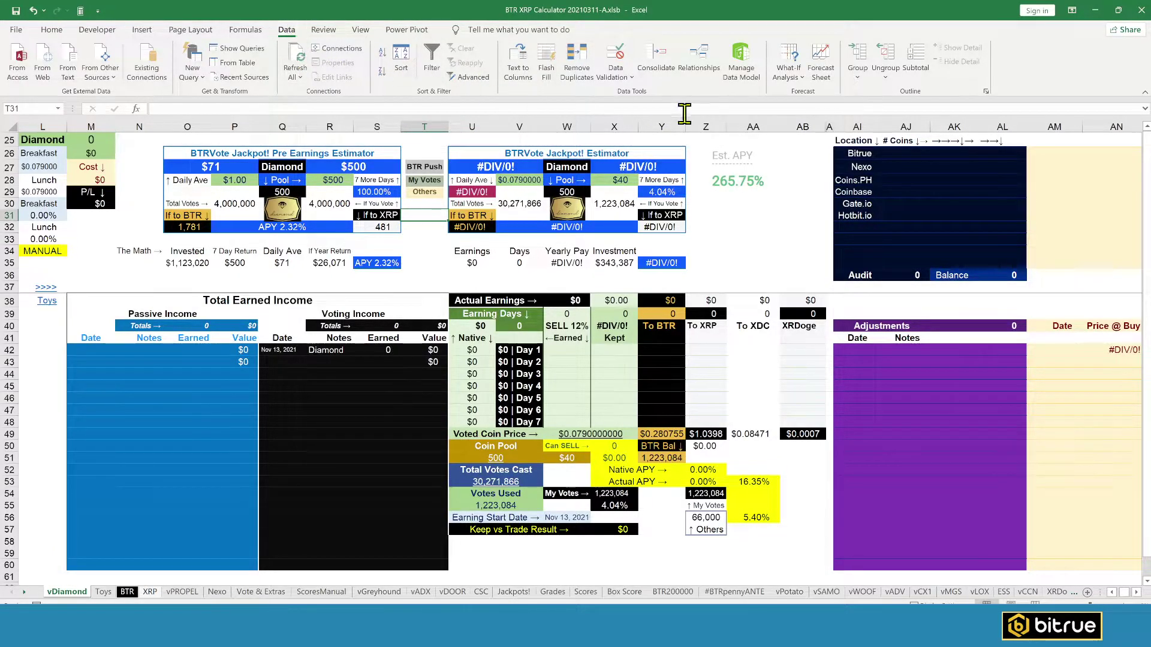
left_click(790, 70)
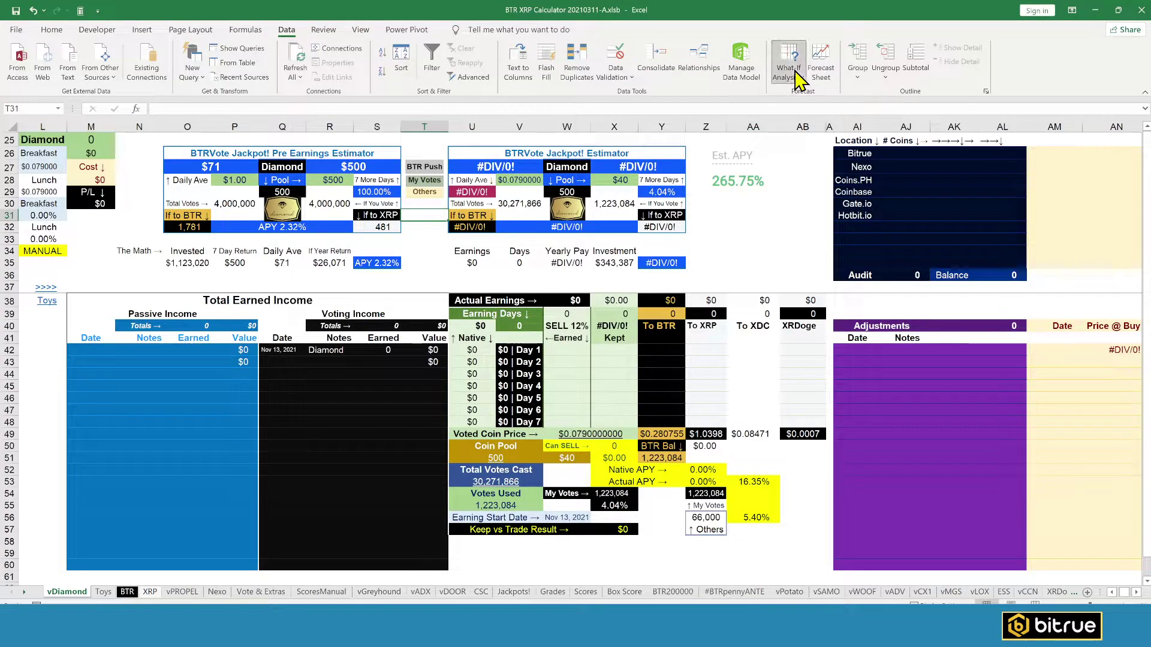
left_click(846, 122)
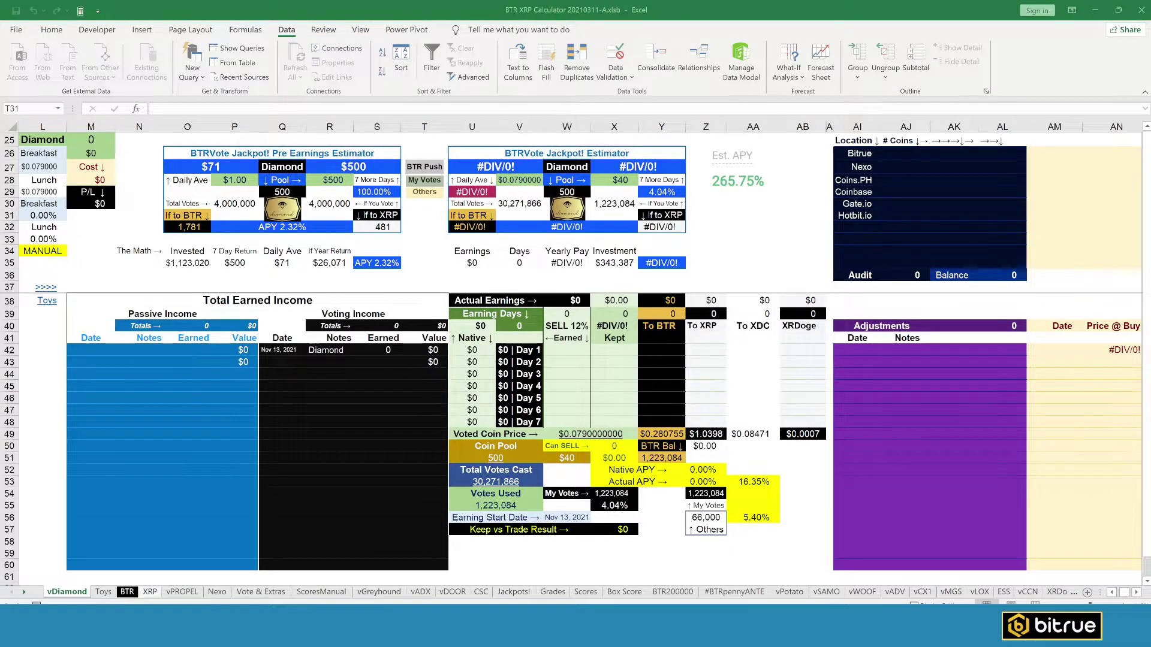
key("ctrl+c")
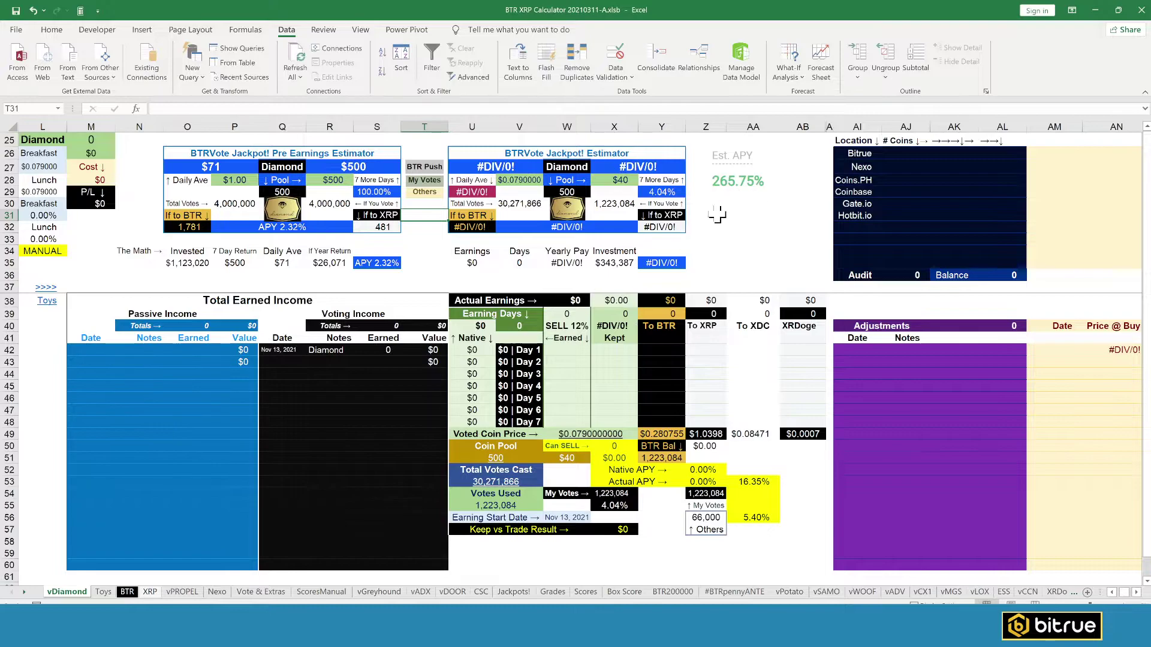
Open Goal Seek with Alt+A, W, G, move it off the estimators, and set T31 as the target.
left_click(715, 217)
key("alt+a")
key("w")
key("g")
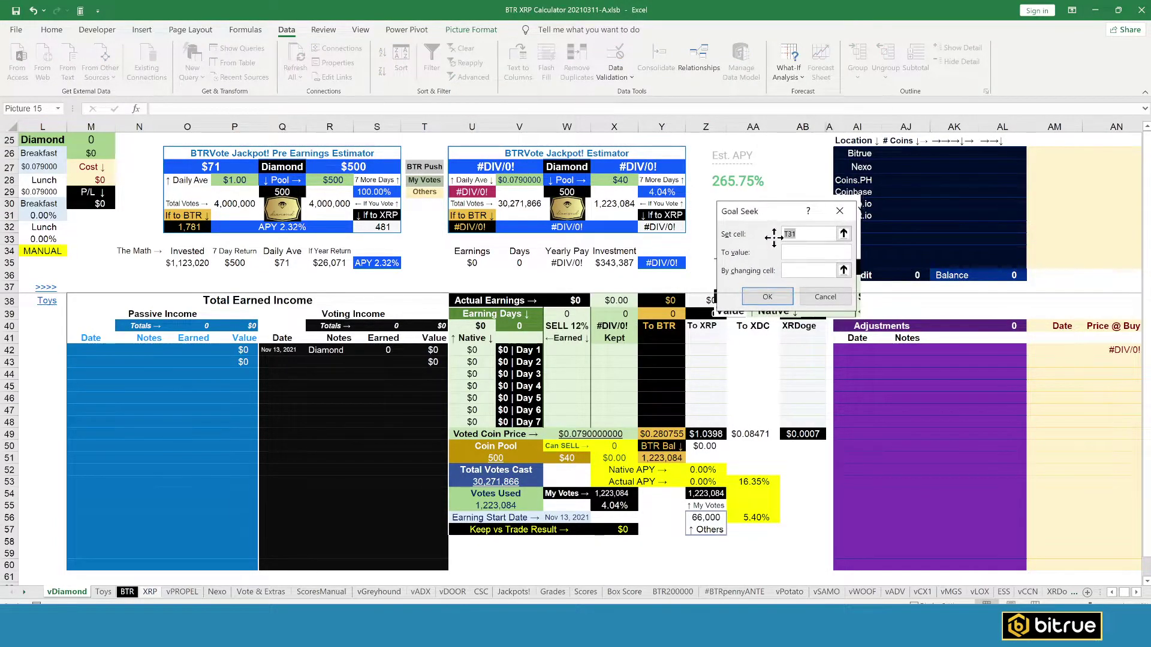
mouse_move(779, 239)
left_mouse_down()
mouse_move(615, 375)
mouse_move(509, 350)
left_mouse_up()
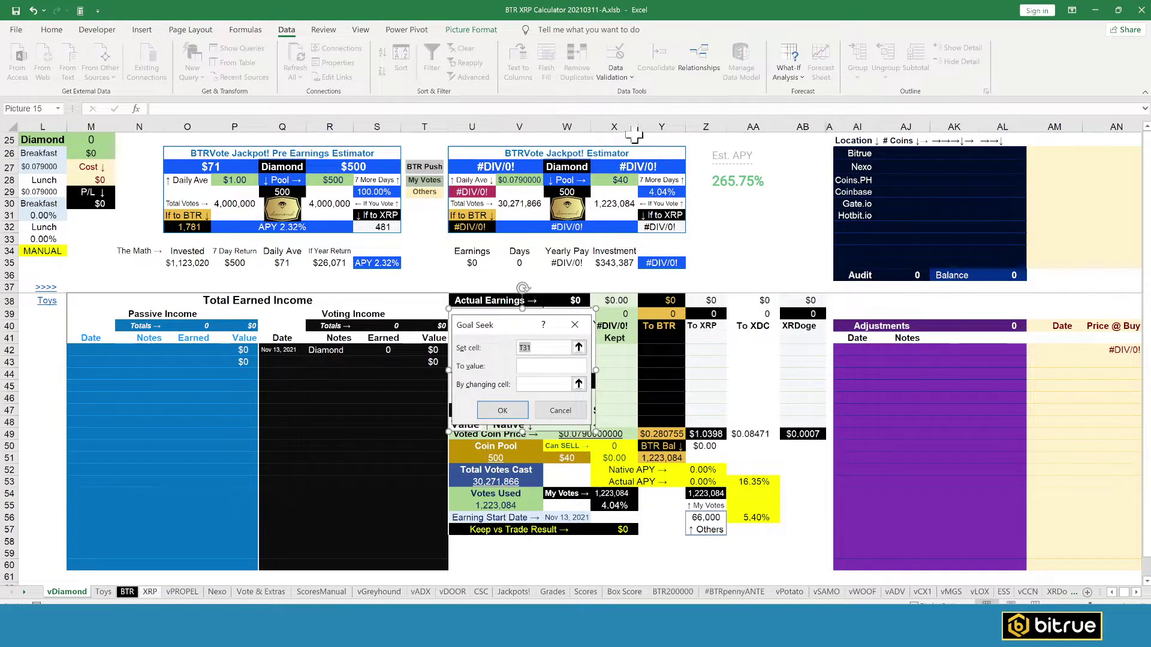
left_click(757, 239)
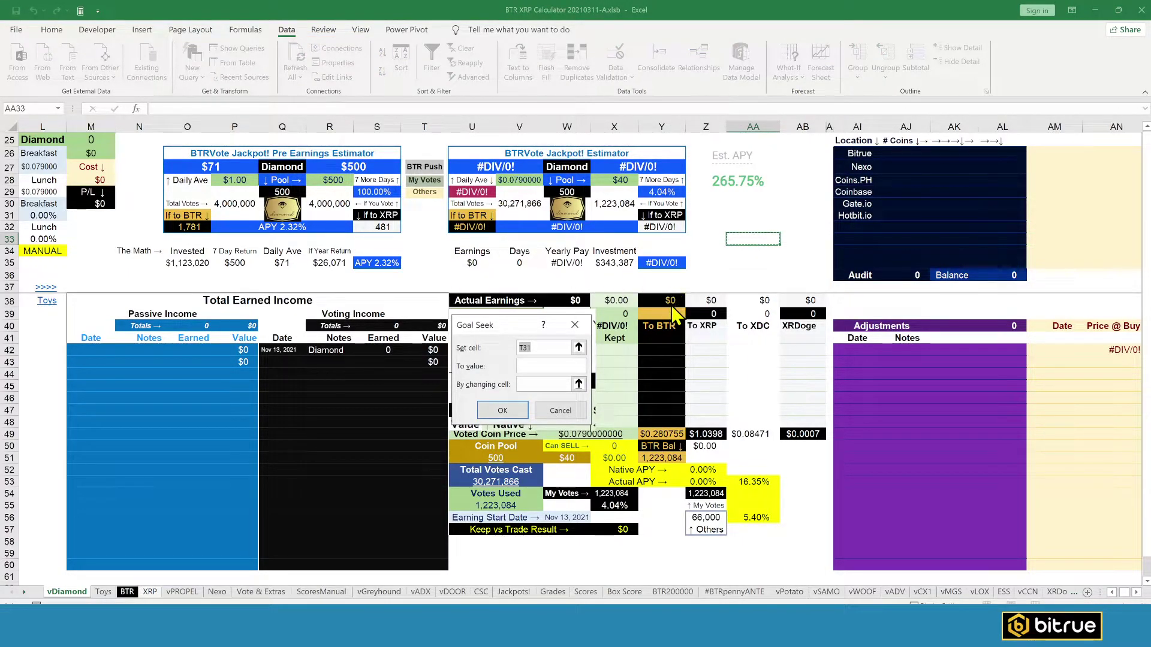
left_click(187, 166)
left_click(222, 228)
left_click(732, 362)
left_click(229, 227)
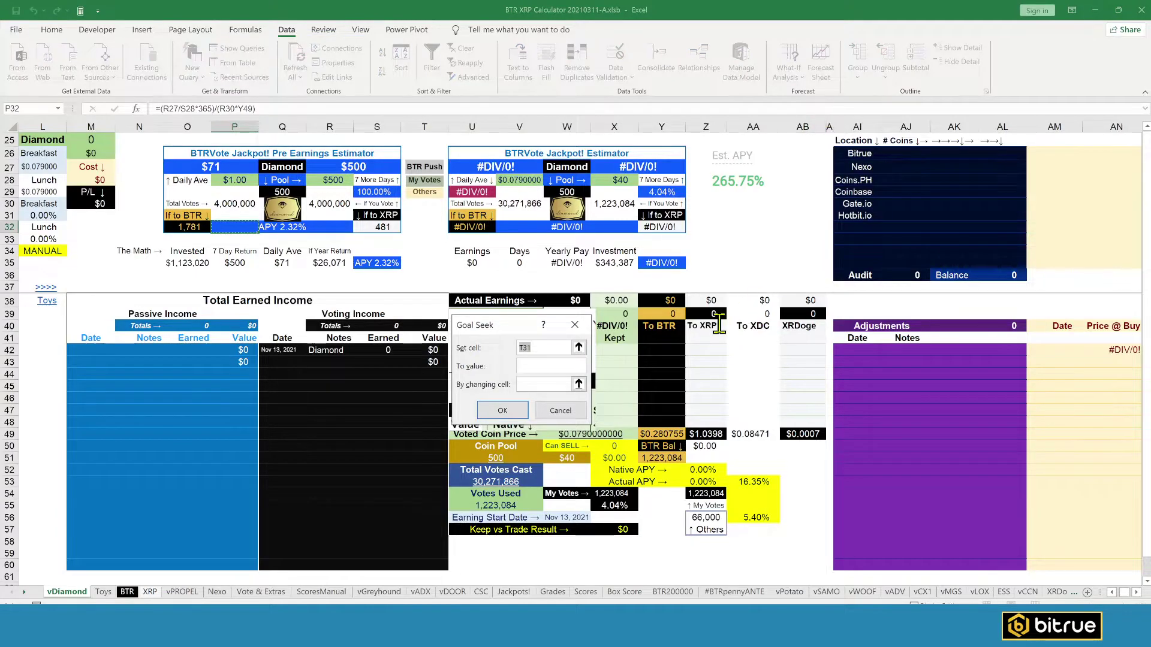
left_click(231, 219)
left_click(234, 227)
left_click(222, 180)
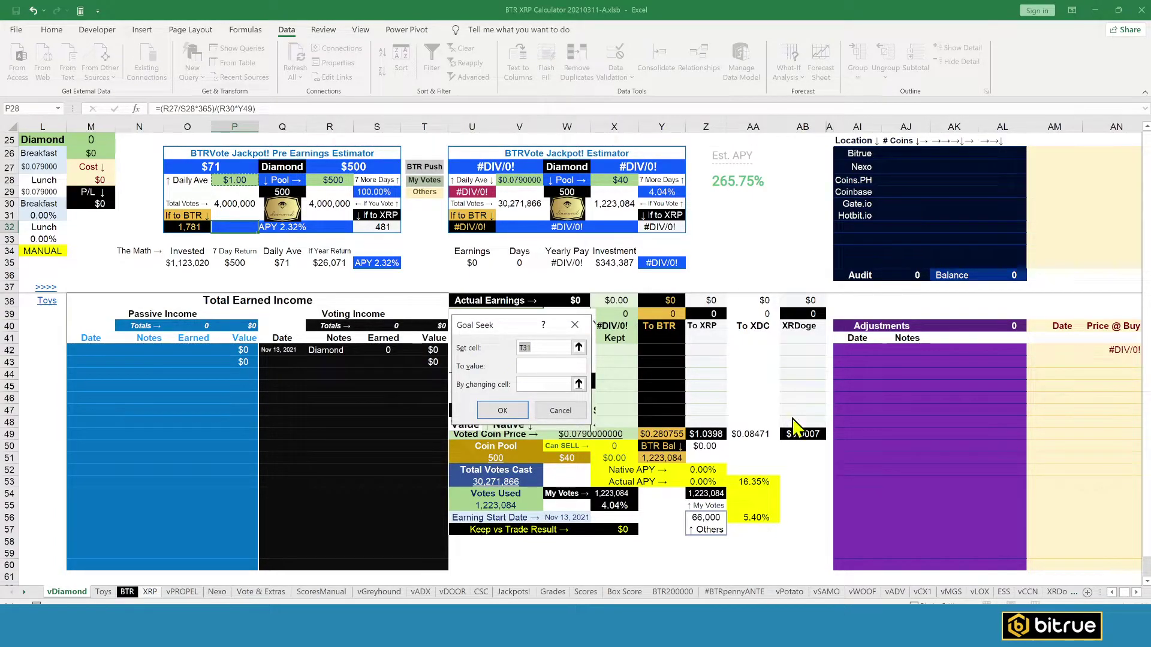
Run Goal Seek on P32 by changing P28, reaching 265.75% APY.
key("Escape")
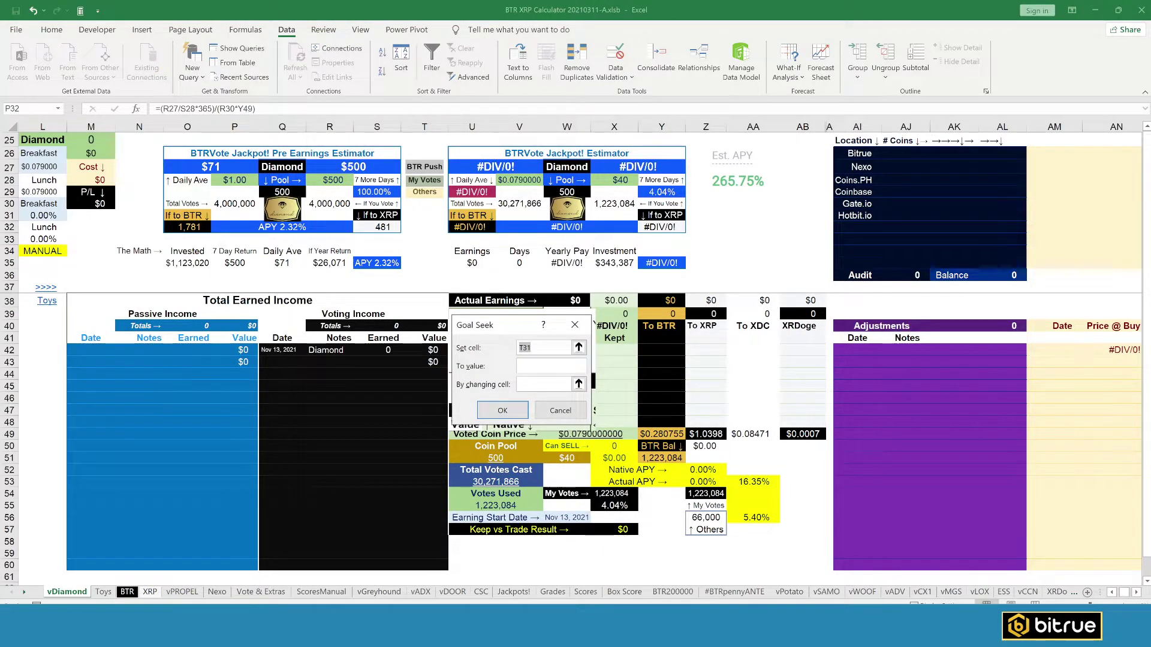
key("Up")
key("Up")
key("Up")
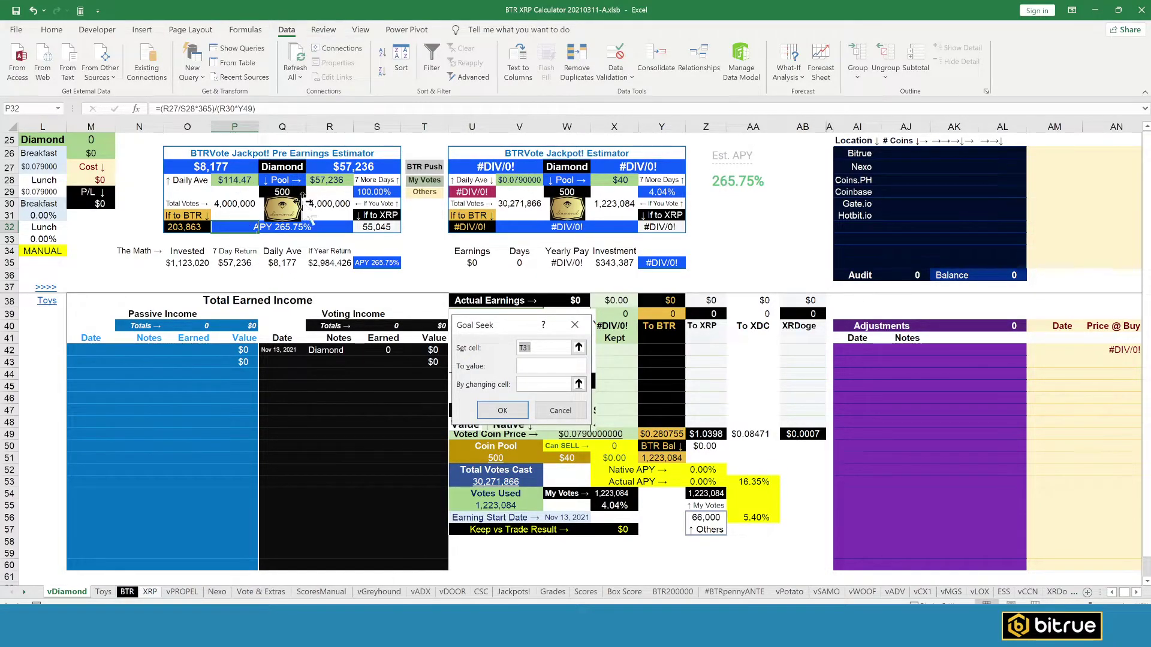
Check the estimator's daily average P28, total votes P30, pool formula R28 and APY P32.
left_click(220, 179)
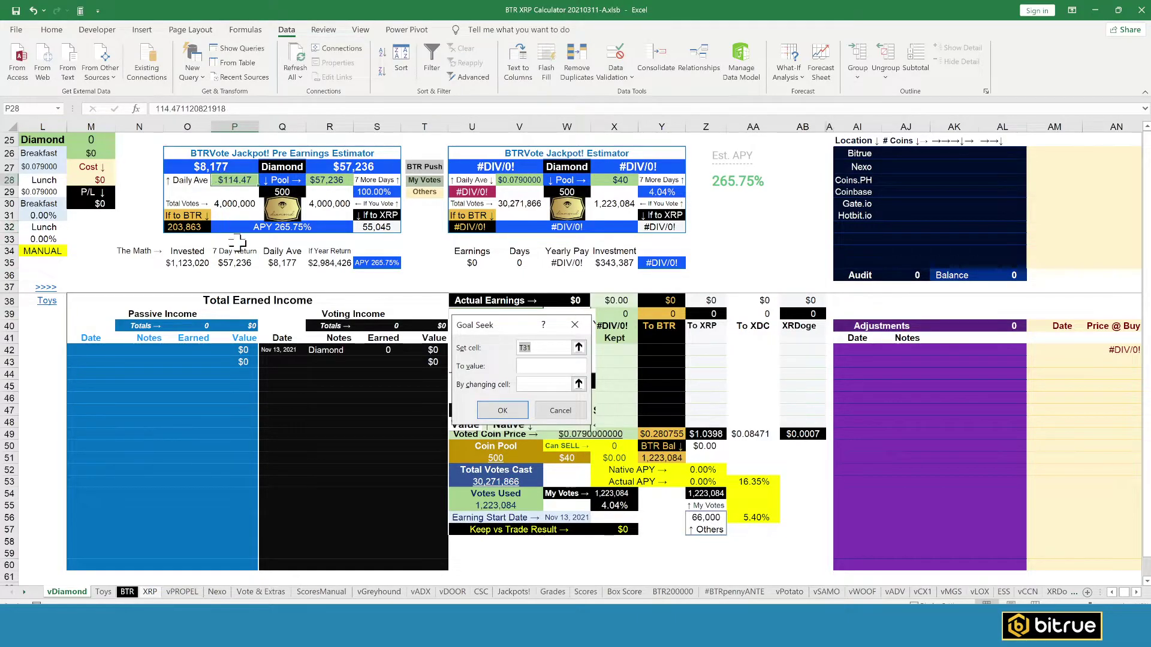
left_click(235, 204)
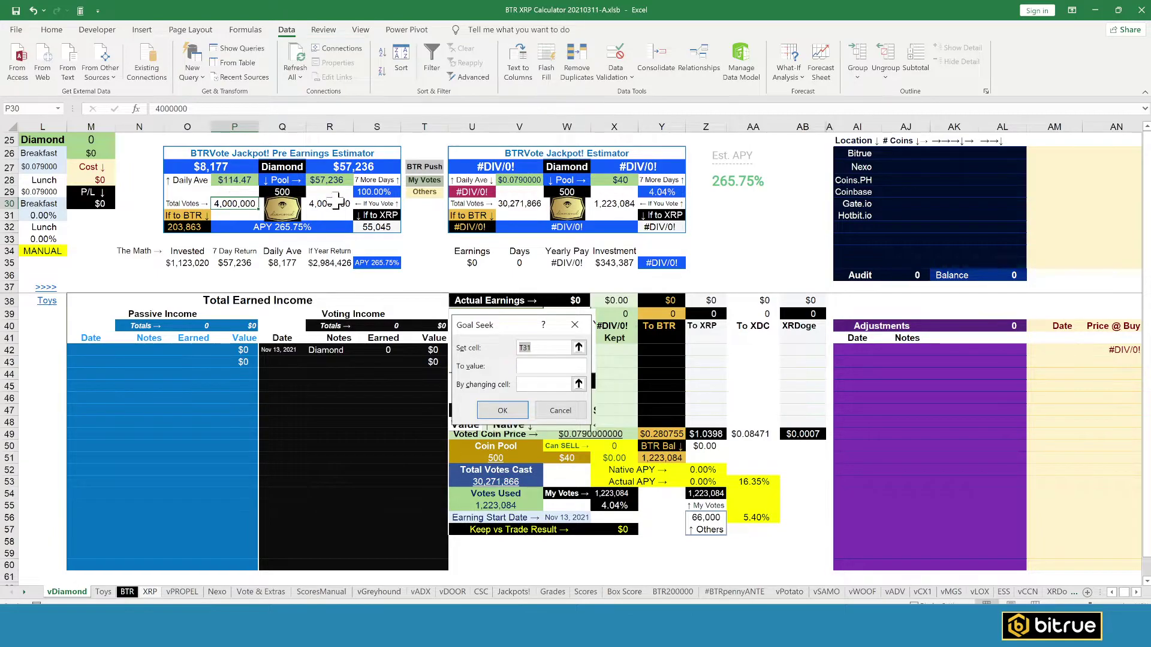
left_click(330, 179)
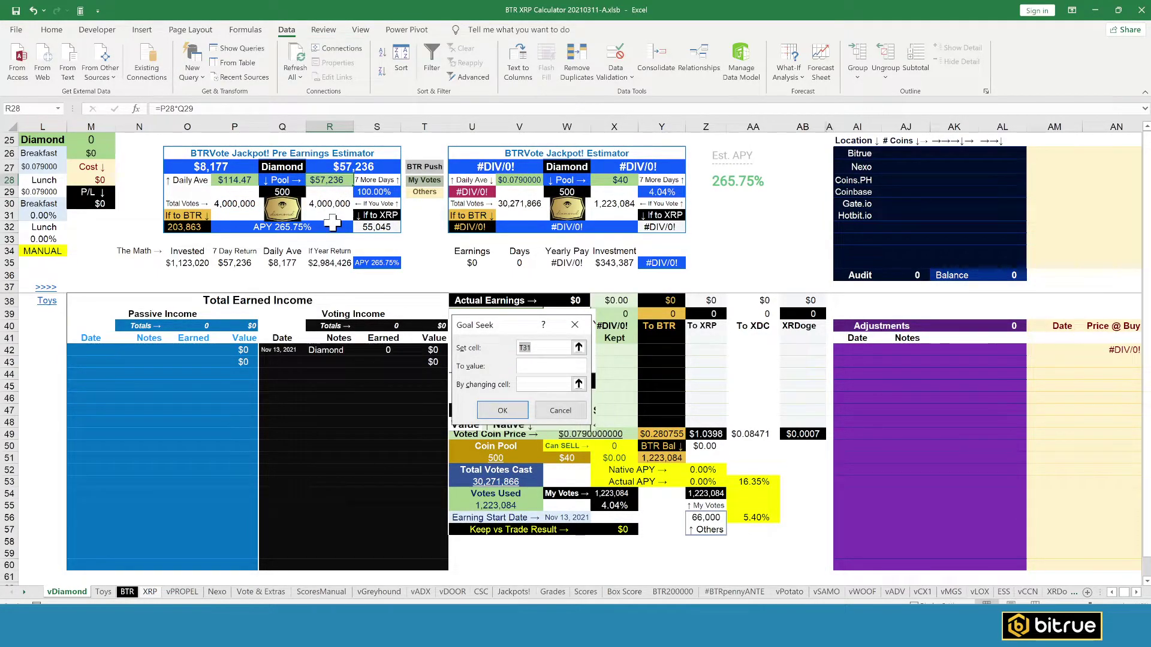
left_click(241, 228)
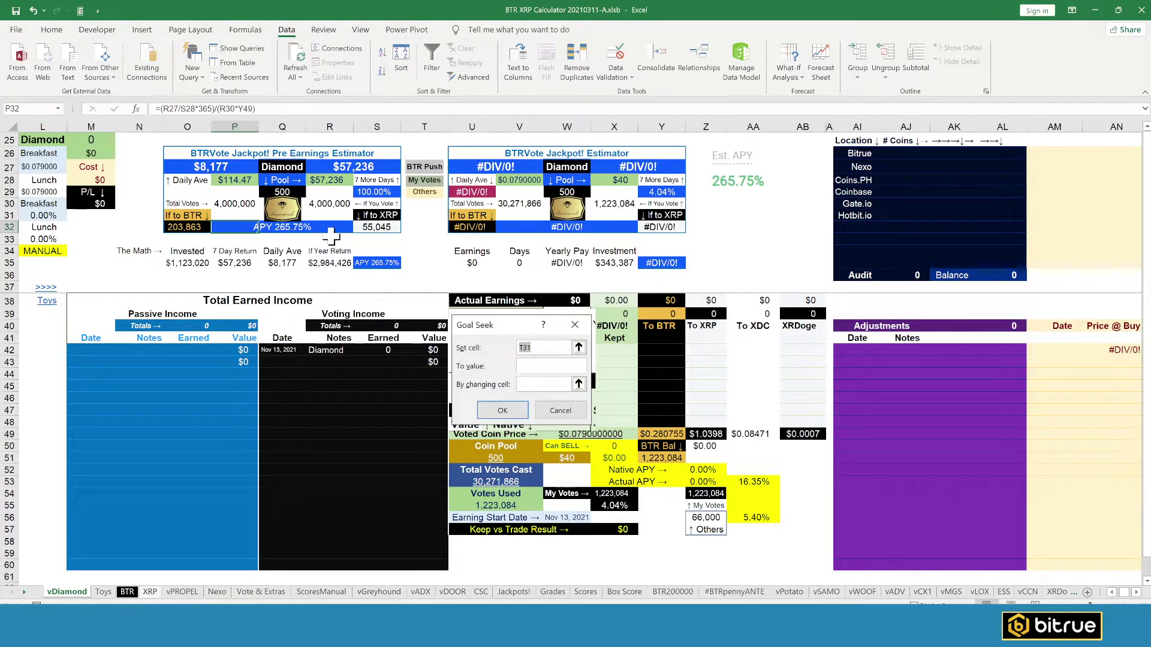
Delete the Goal Seek illustration, paste and reposition a filled-in one, then delete it too.
left_click(542, 371)
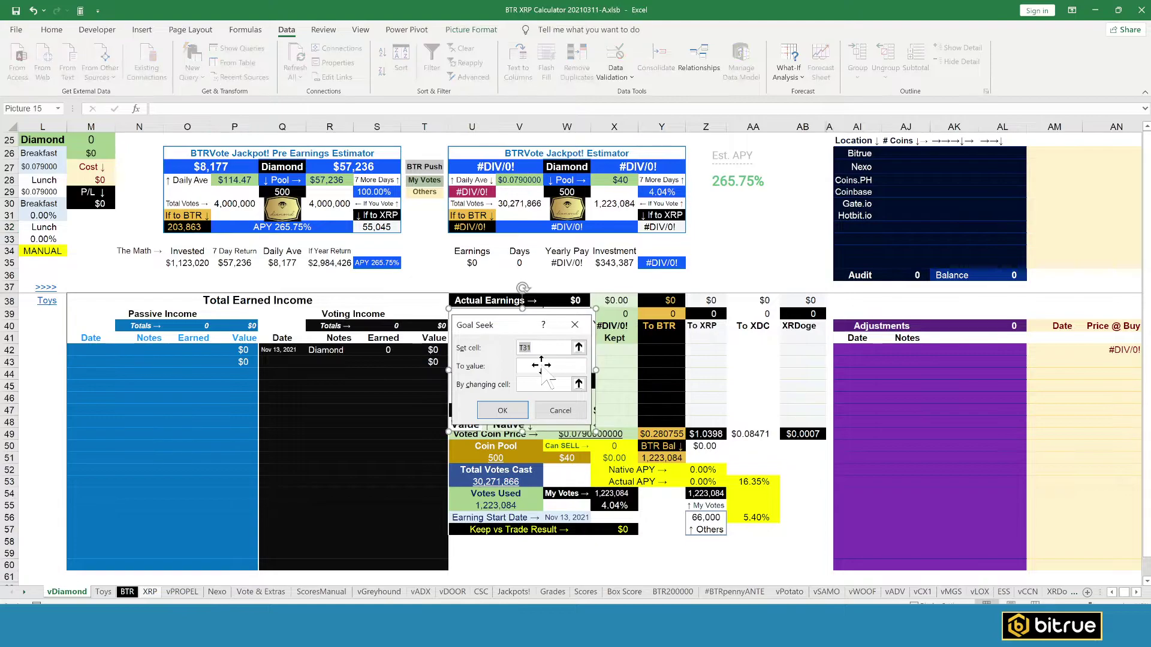
key("Delete")
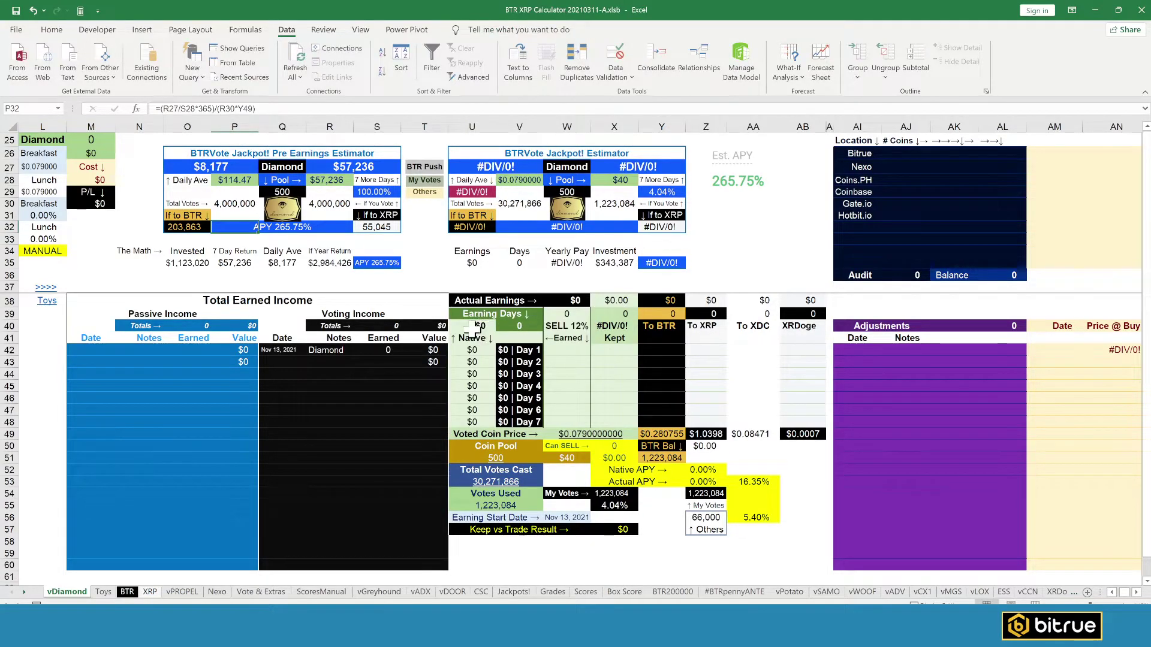
left_click(472, 325)
key("ctrl+v")
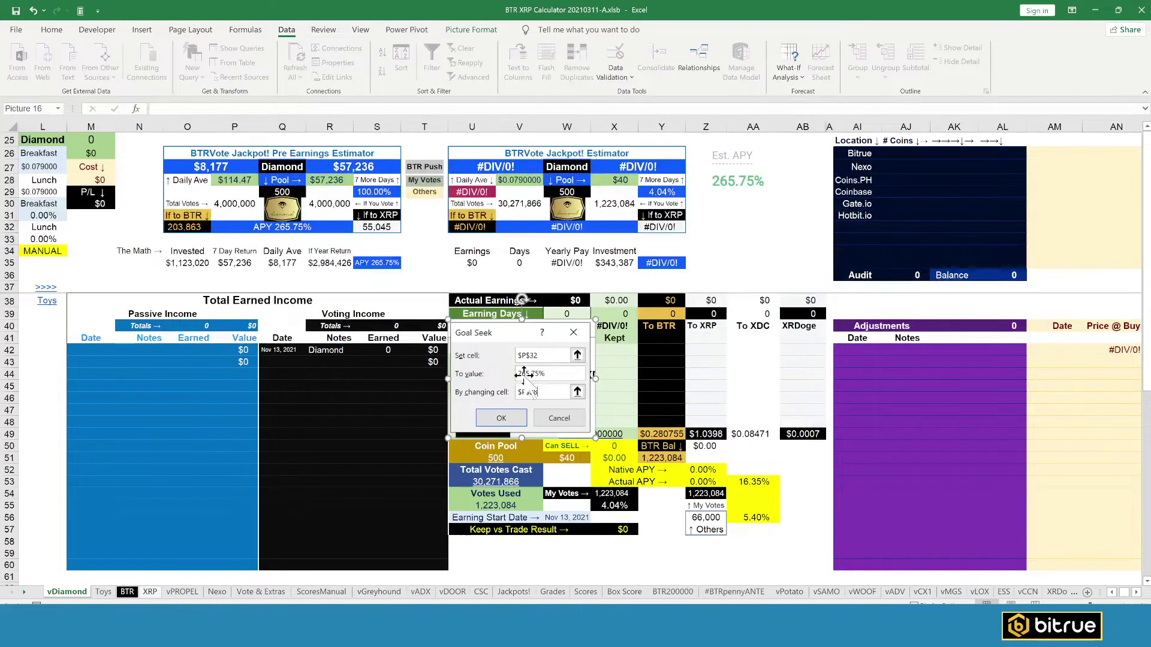
mouse_move(510, 359)
left_mouse_down()
mouse_move(368, 217)
mouse_move(408, 215)
left_mouse_up()
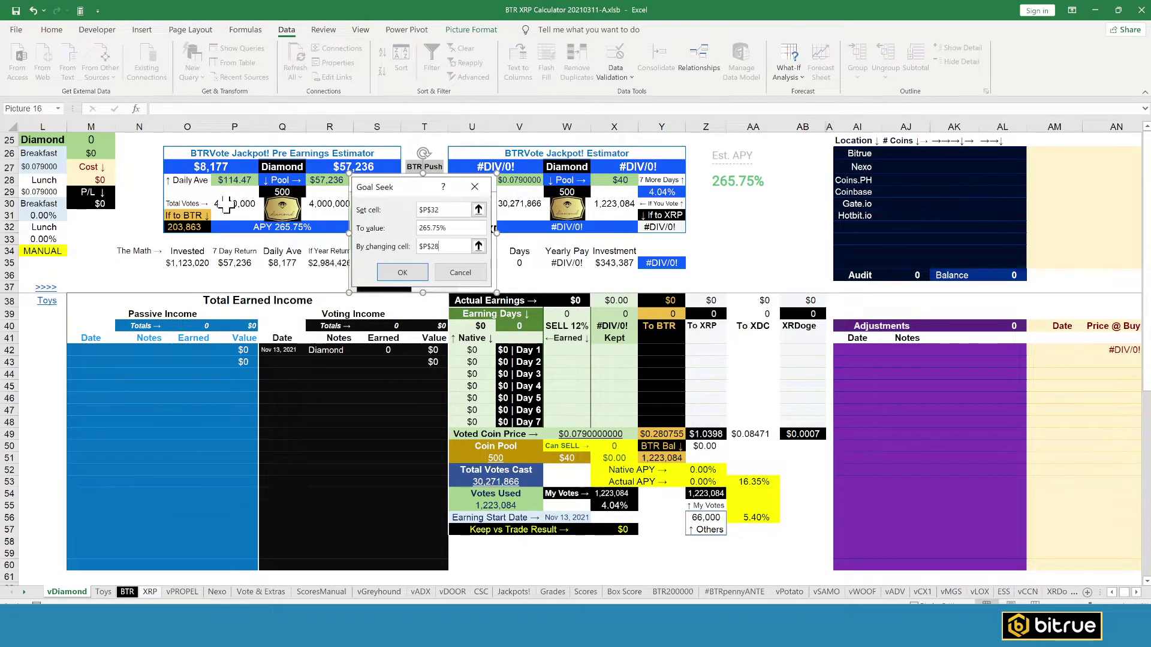
left_click_drag(470, 202, 484, 298)
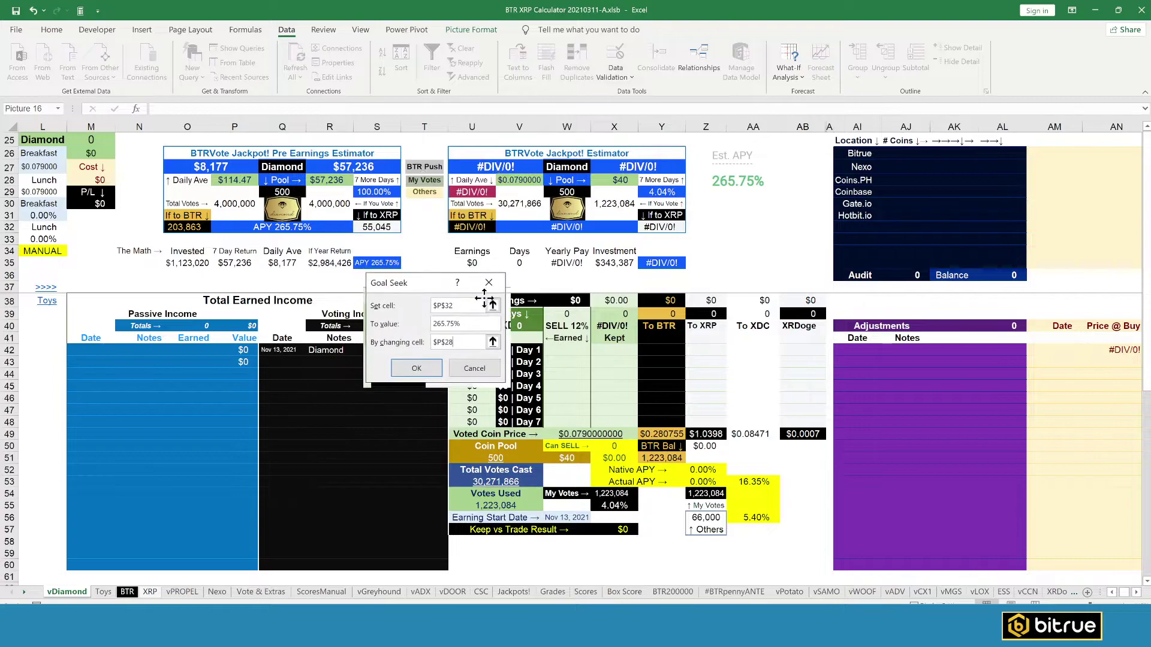
key("Delete")
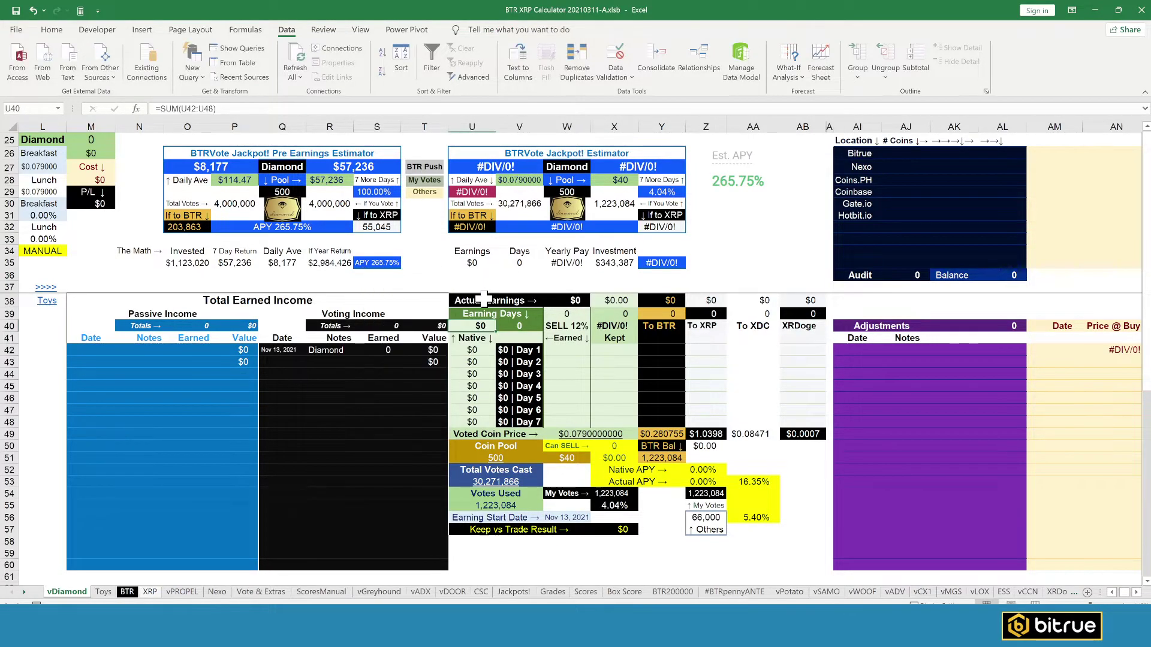
Enter a 200,000 vote amount in R30 of the Pre Earnings Estimator.
left_click(741, 254)
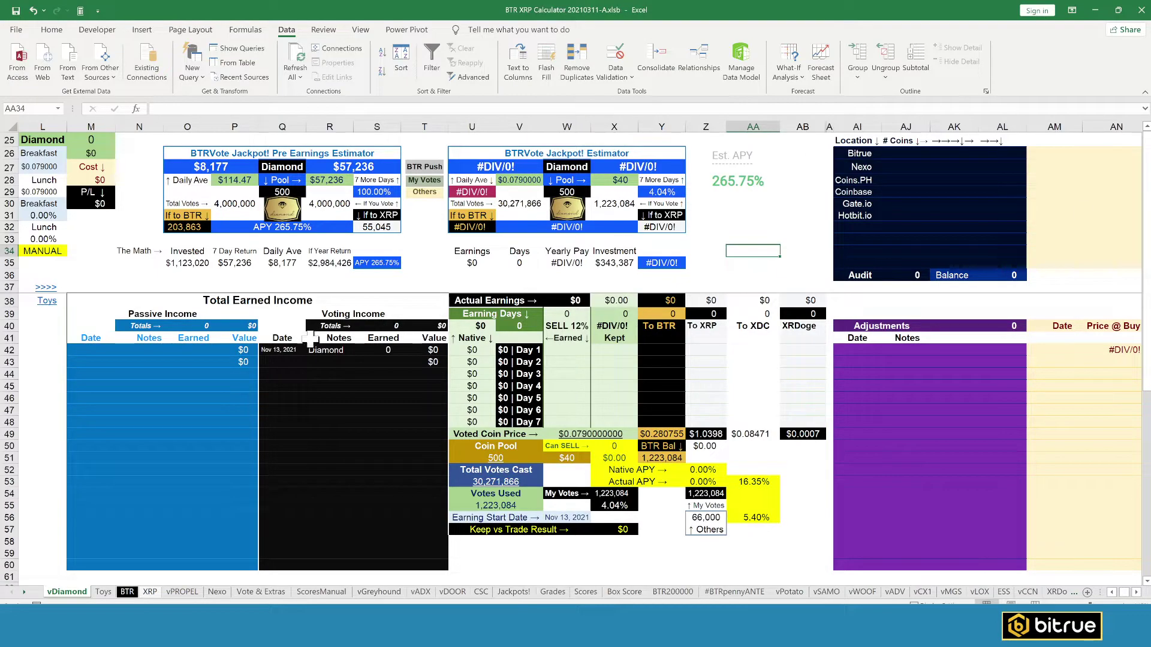
left_click(344, 204)
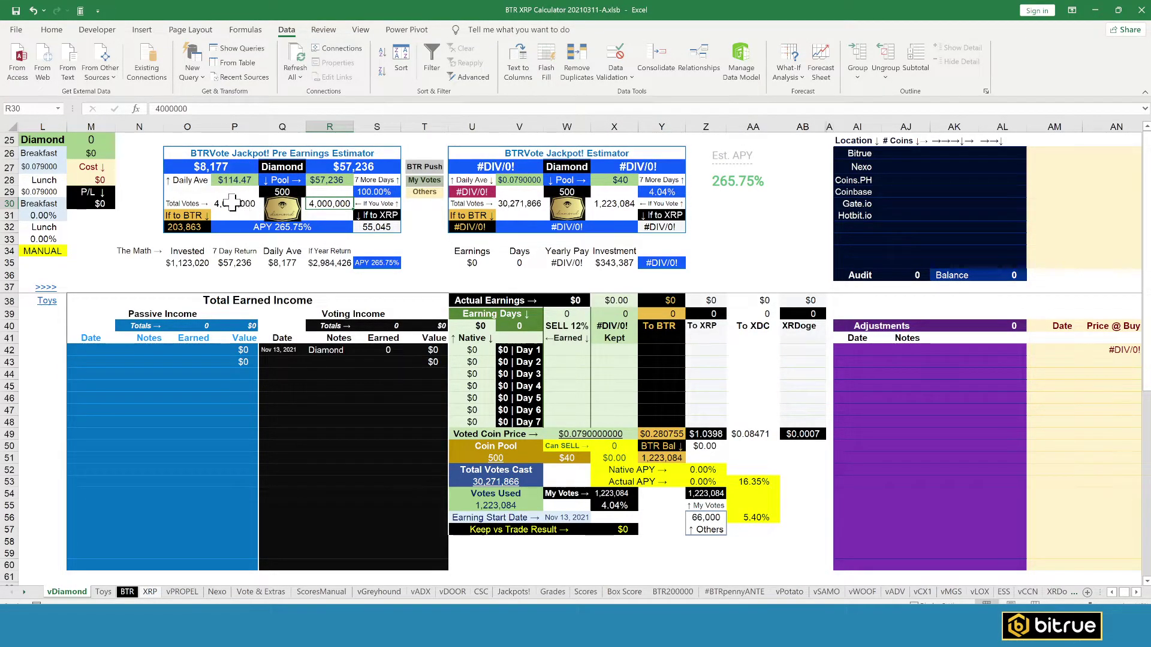
left_click(233, 204)
left_click(331, 205)
type("200")
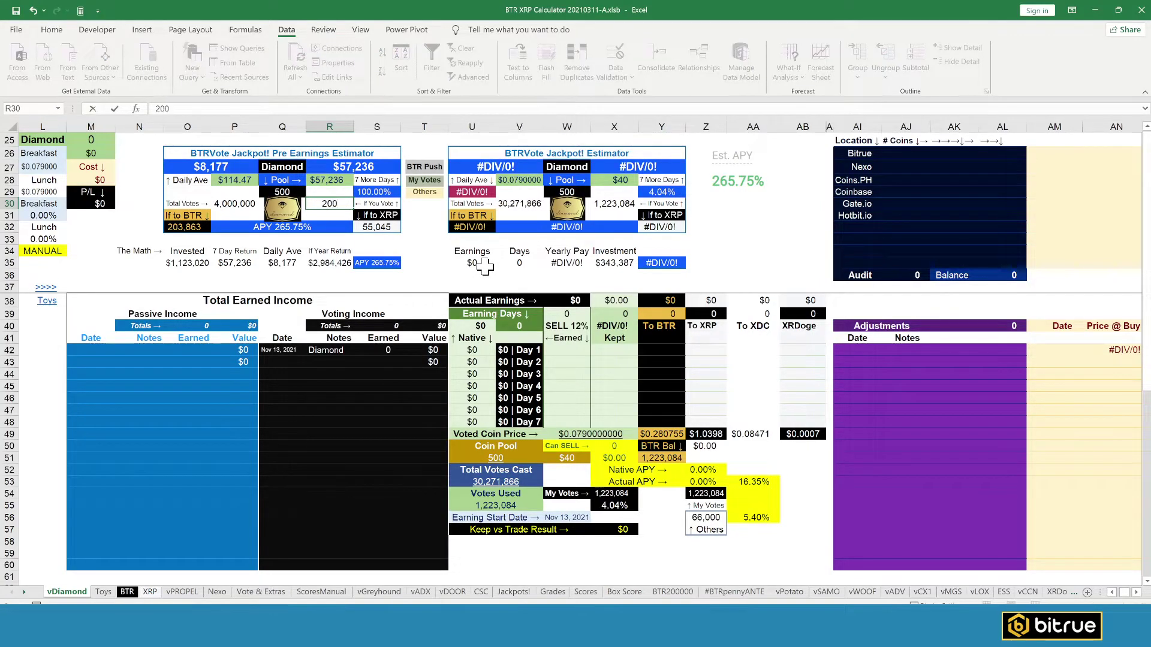
type("0")
key("Return")
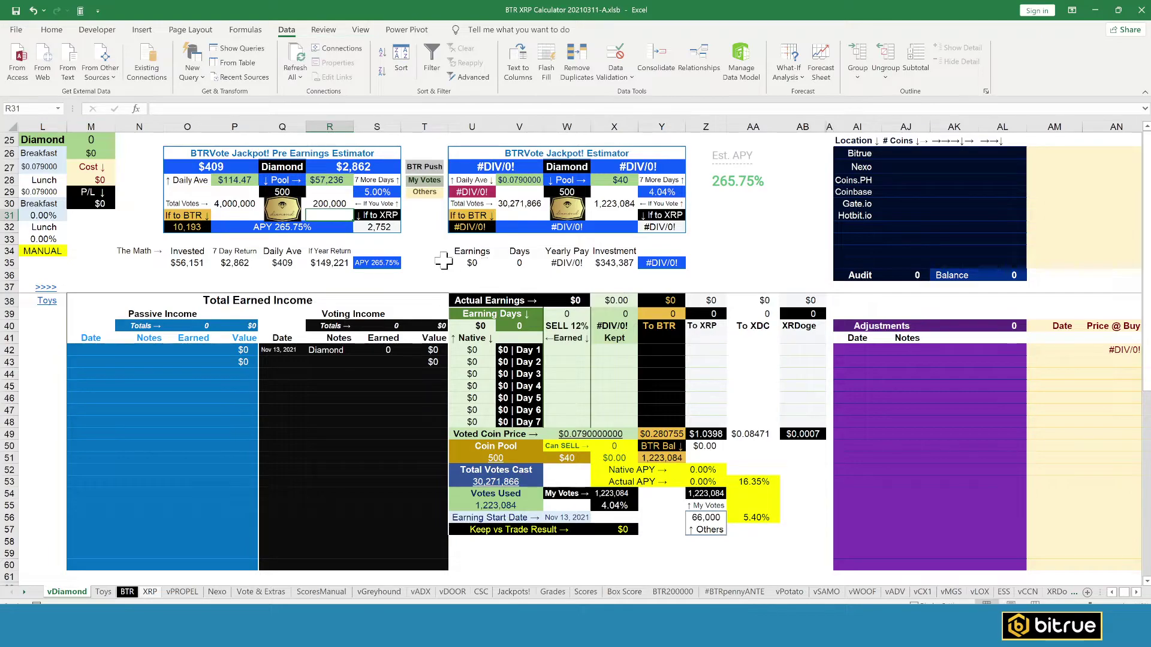
Change the total votes in P30 to 30,000,000.
left_click(194, 164)
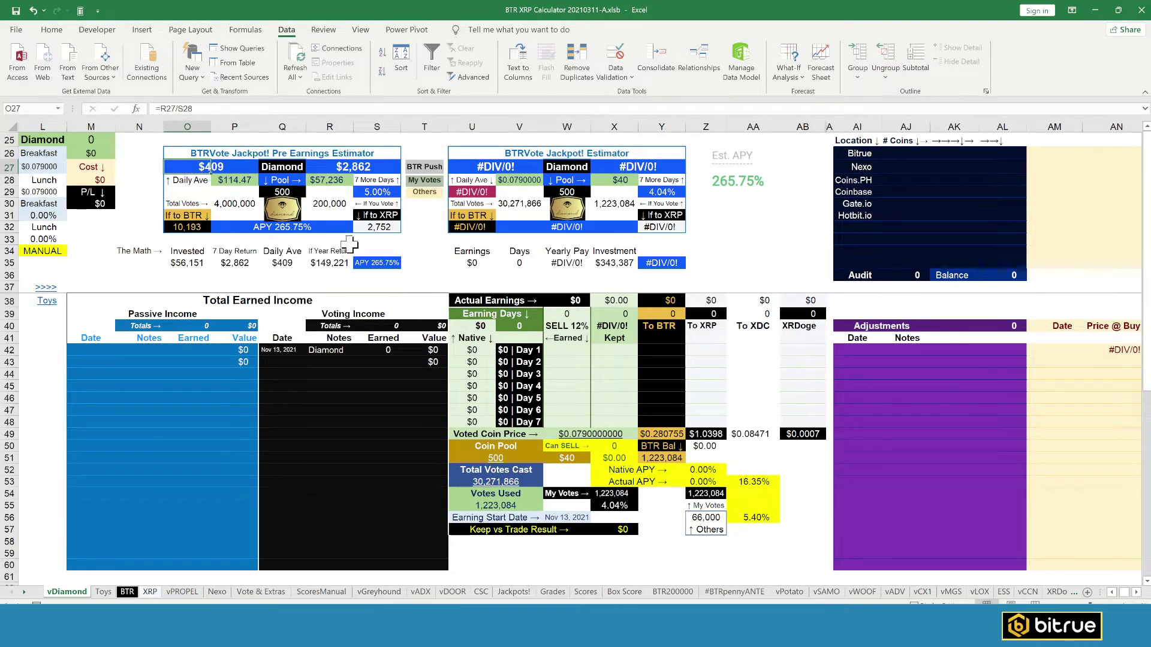
left_click(225, 204)
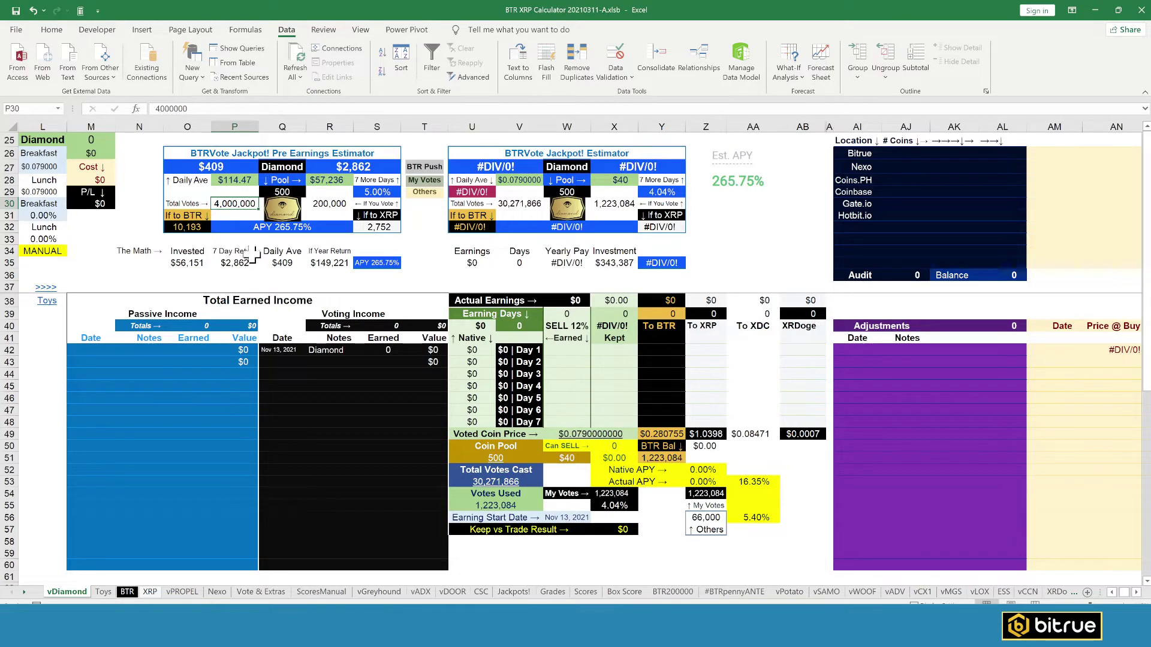
type("30")
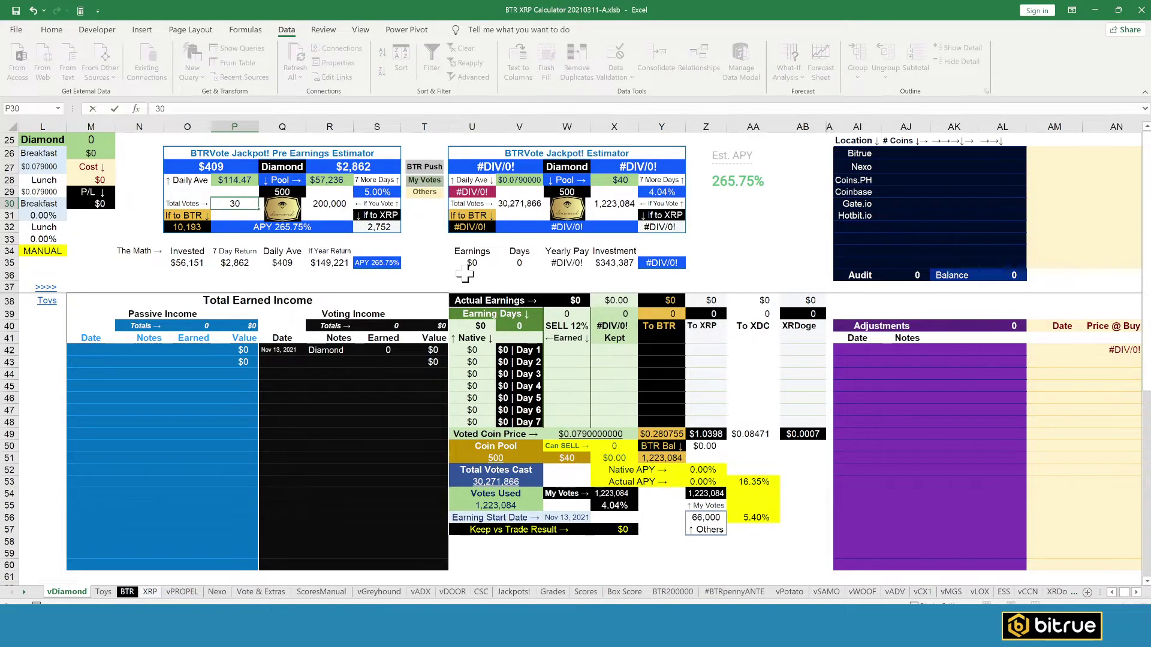
type(",000,00")
key("Return")
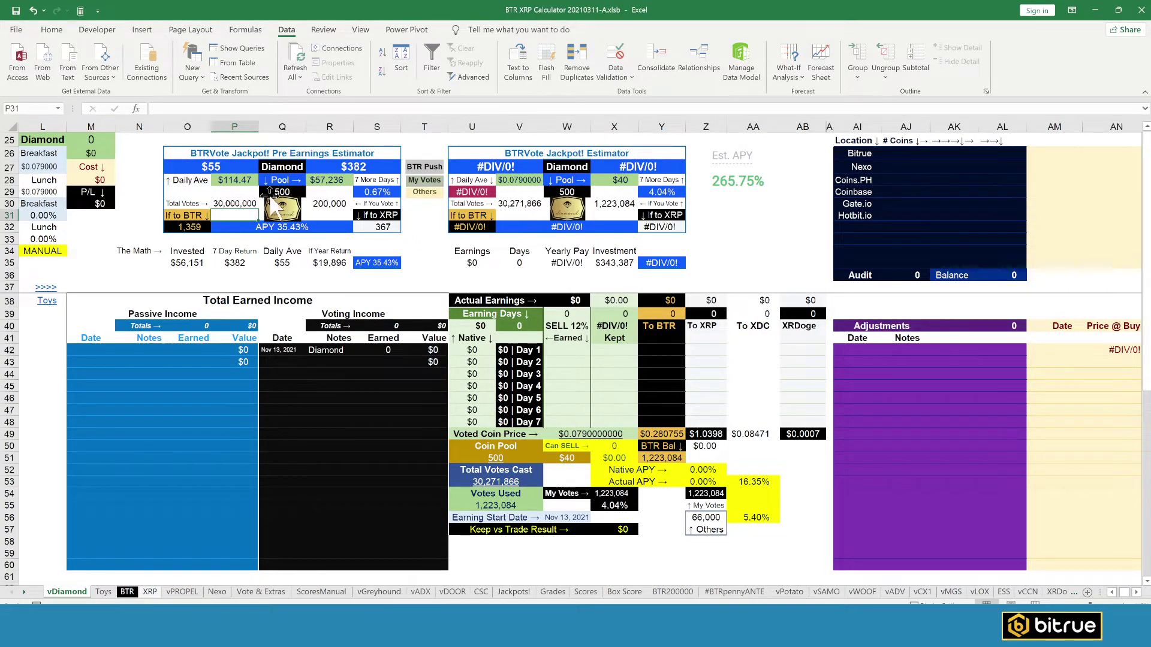
Review the recalculated $55 daily average, 35.43% APY, seven-day return and 200,000 vote amount.
left_click(237, 178)
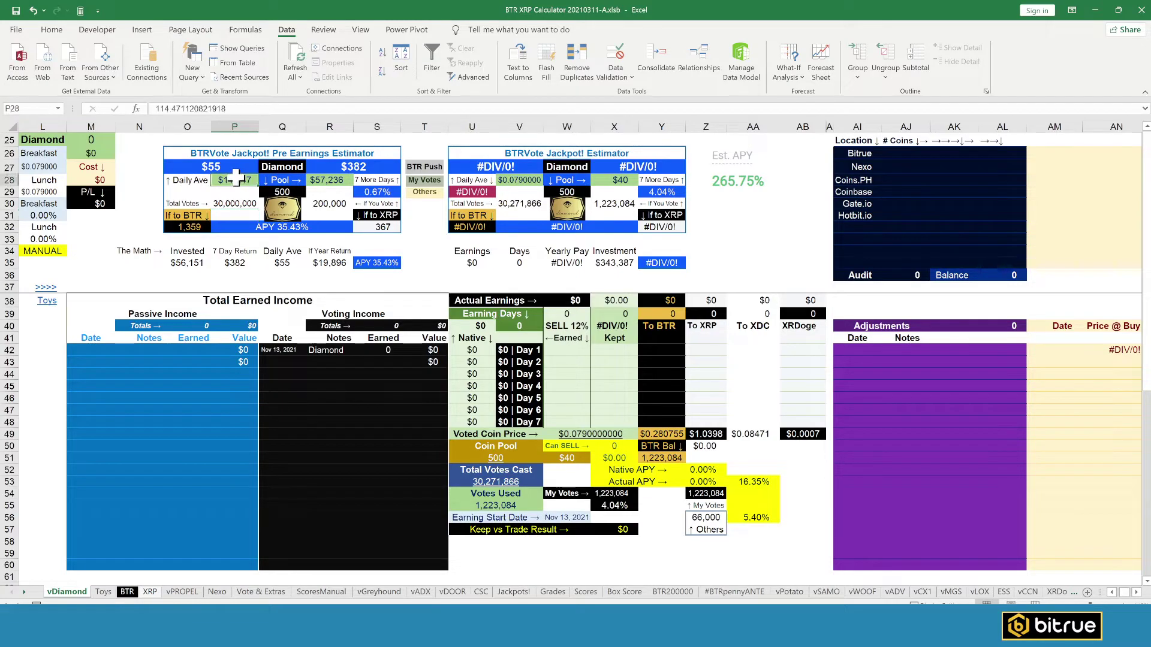
left_click(235, 227)
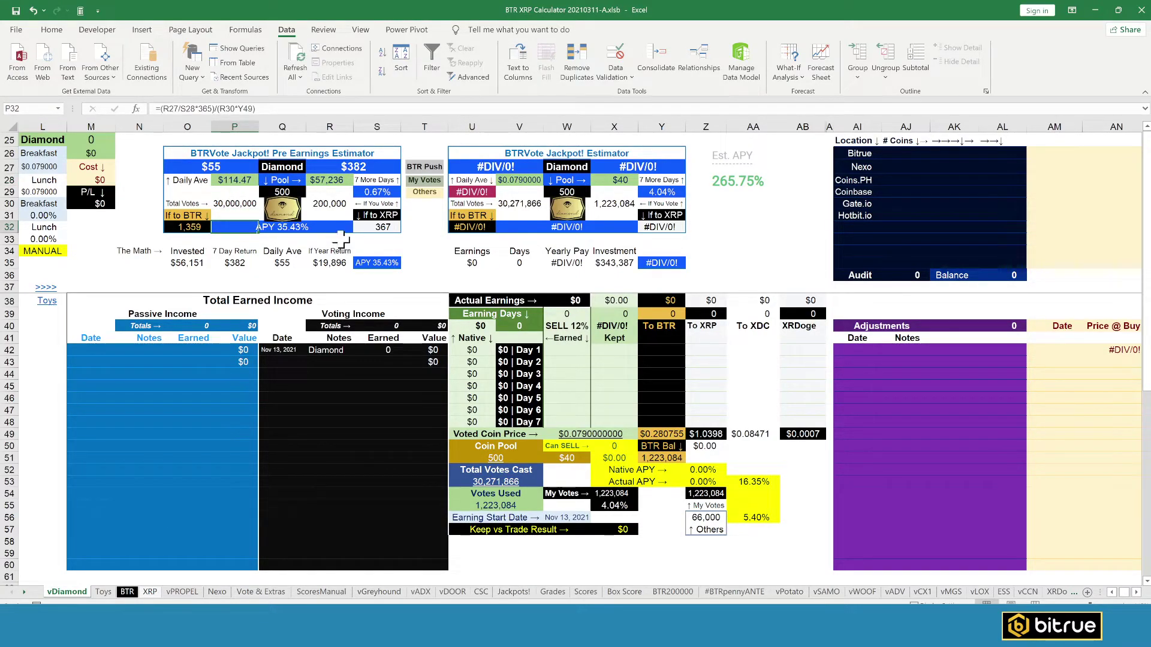
left_click(343, 170)
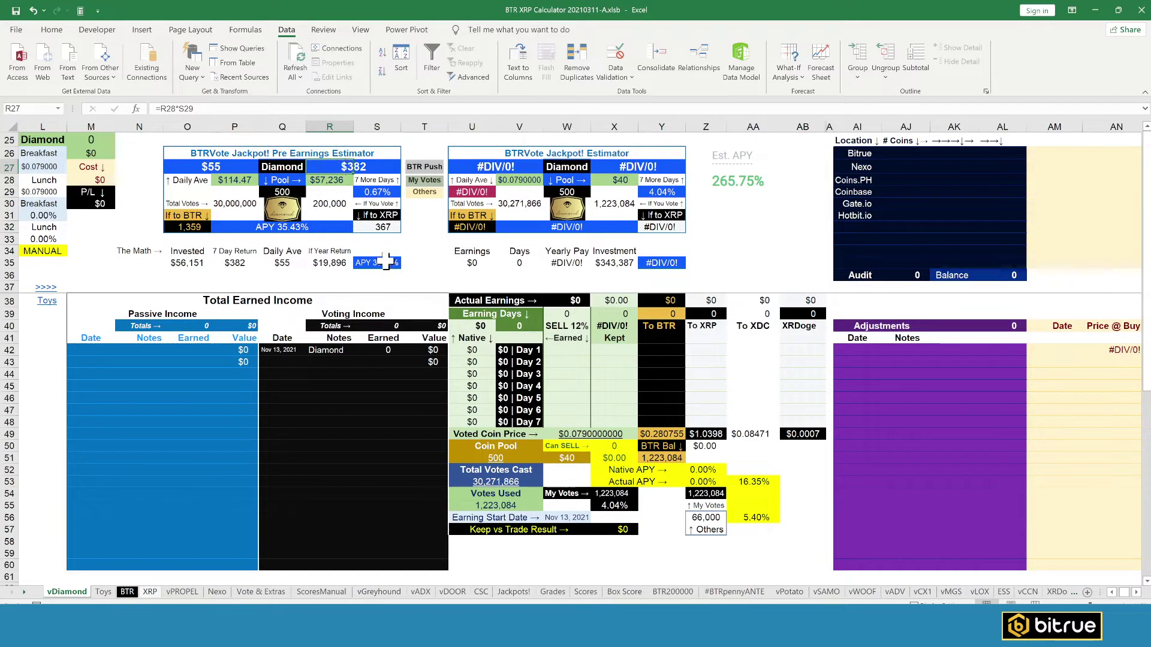
left_click(418, 231)
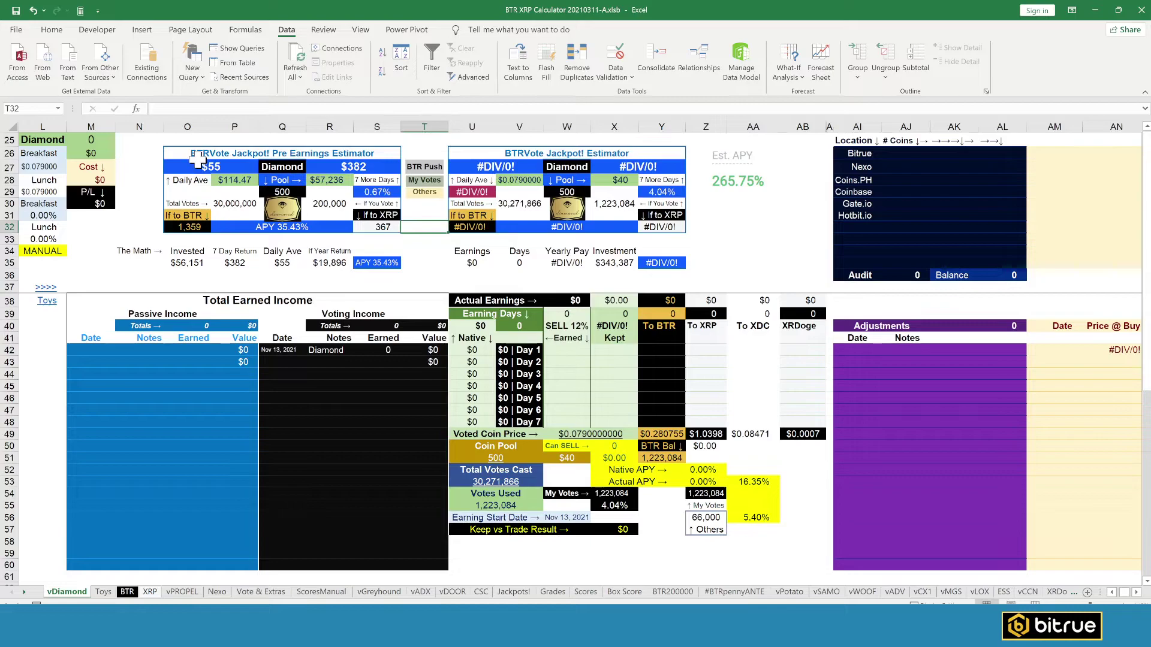
left_click(337, 203)
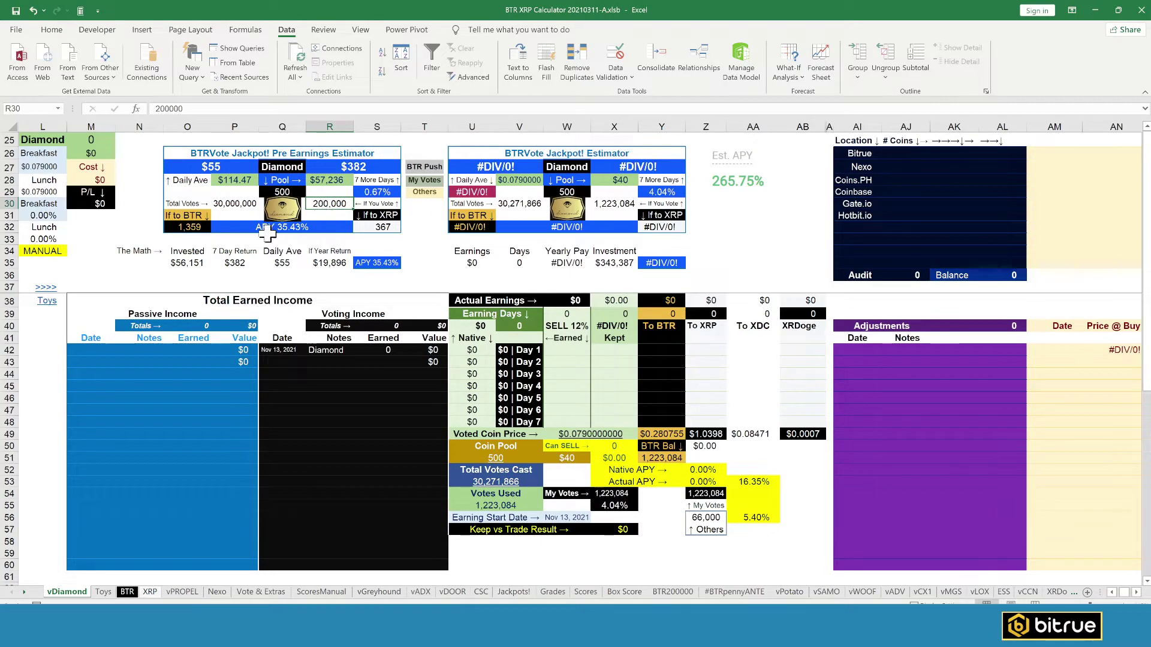
left_click(223, 204)
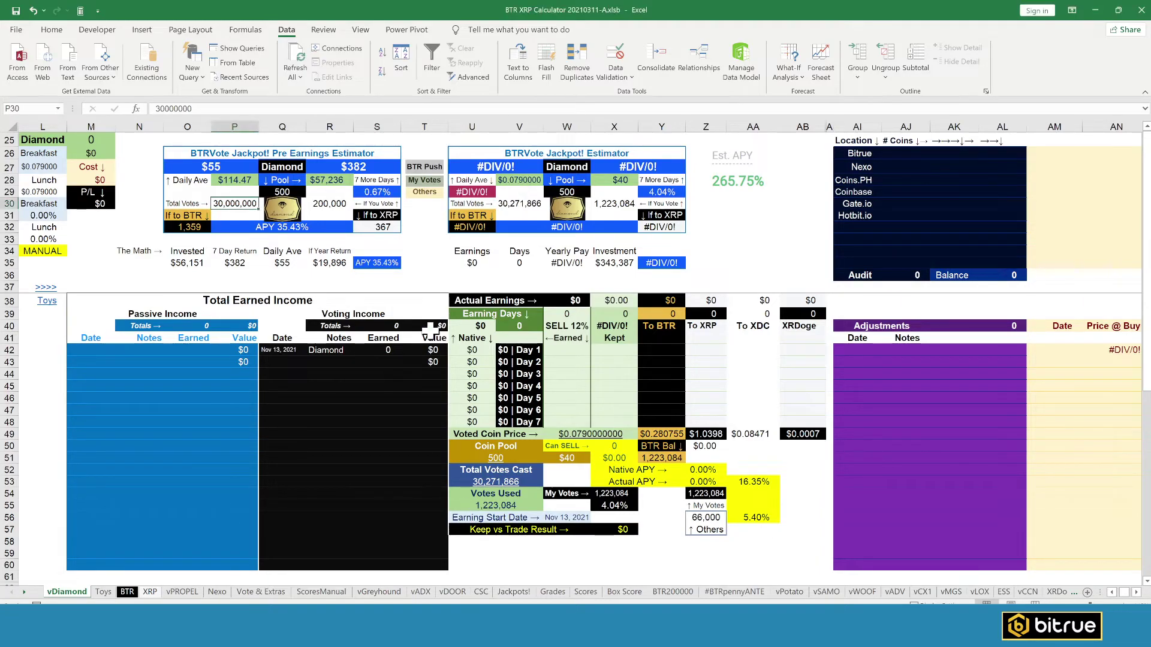
Enter 27,000,000 total votes in P30 and review the $61 daily and $424 seven-day figures.
left_click(234, 214)
type("27")
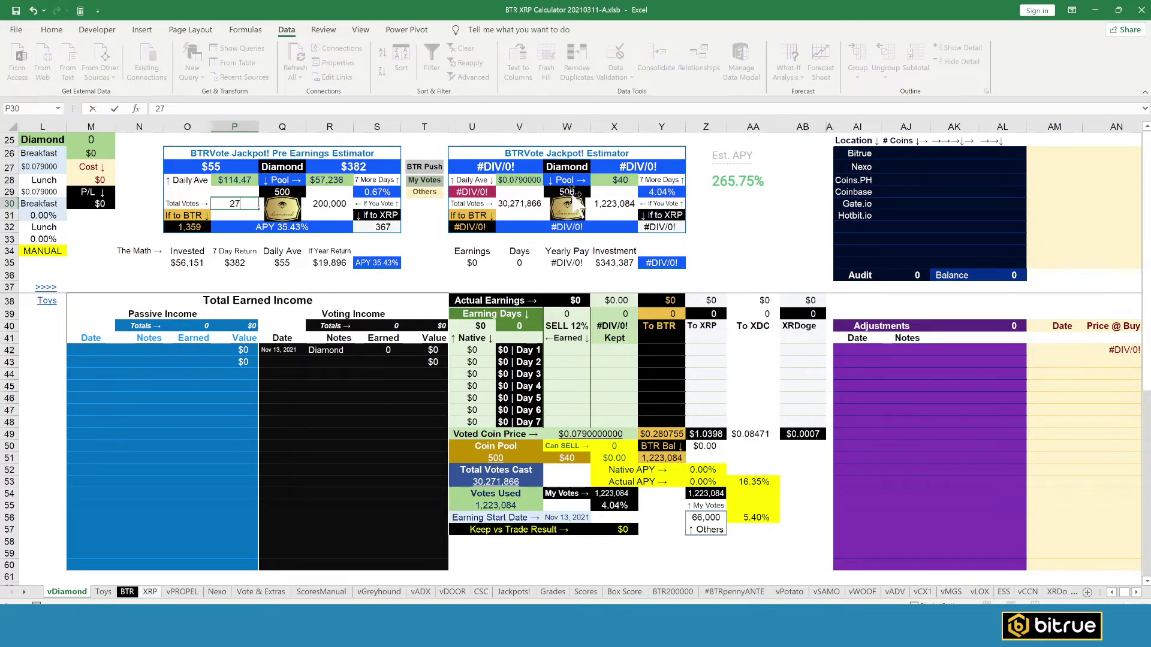
type(",000,00")
type("0")
key("Return")
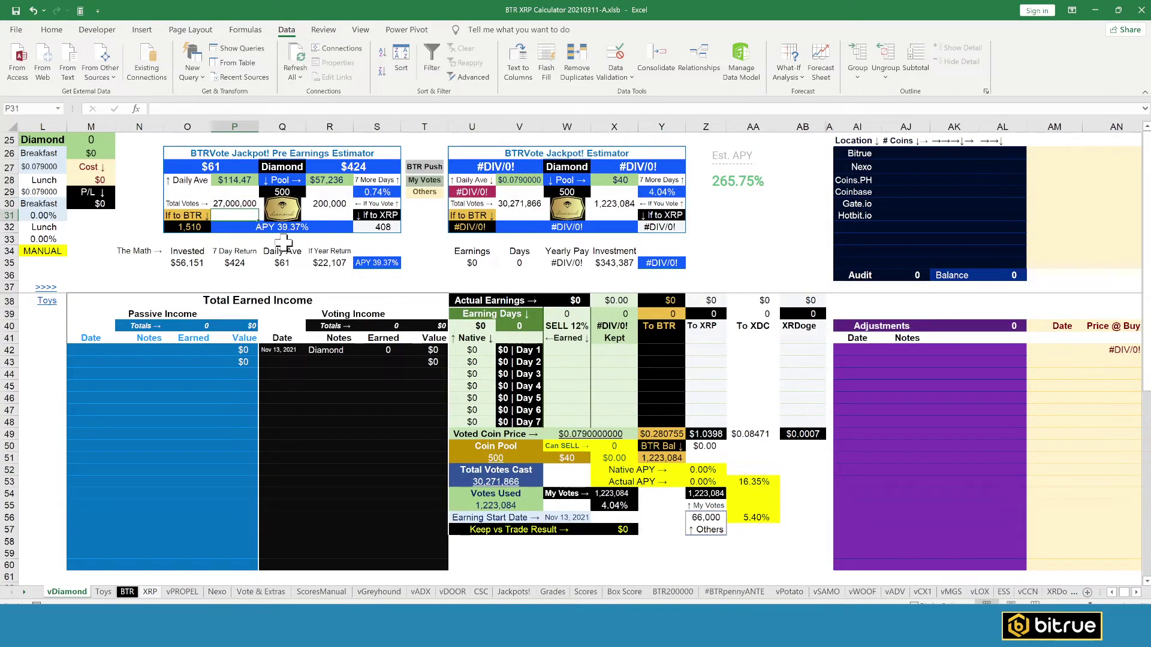
left_click(211, 167)
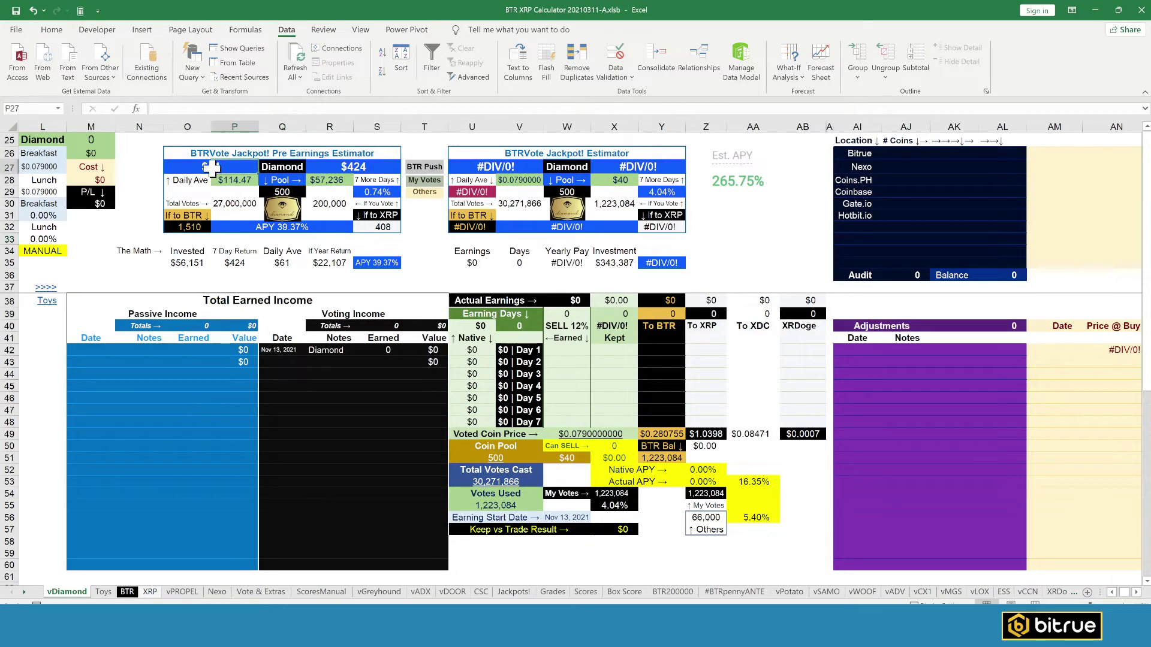
left_click(331, 203)
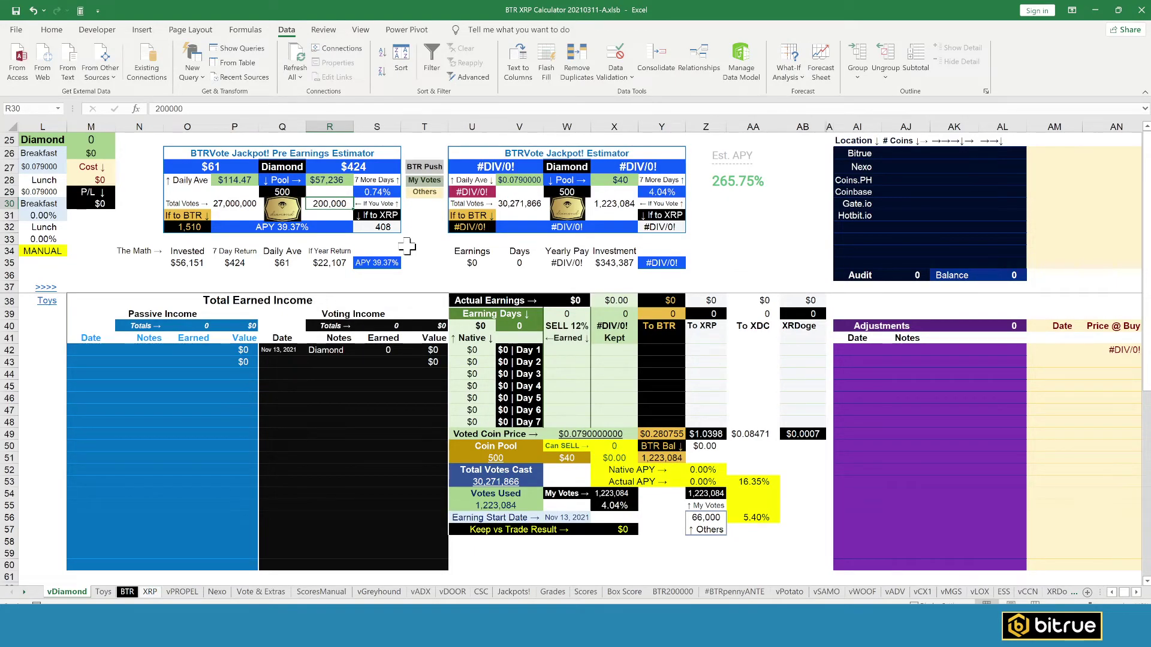
left_click(360, 166)
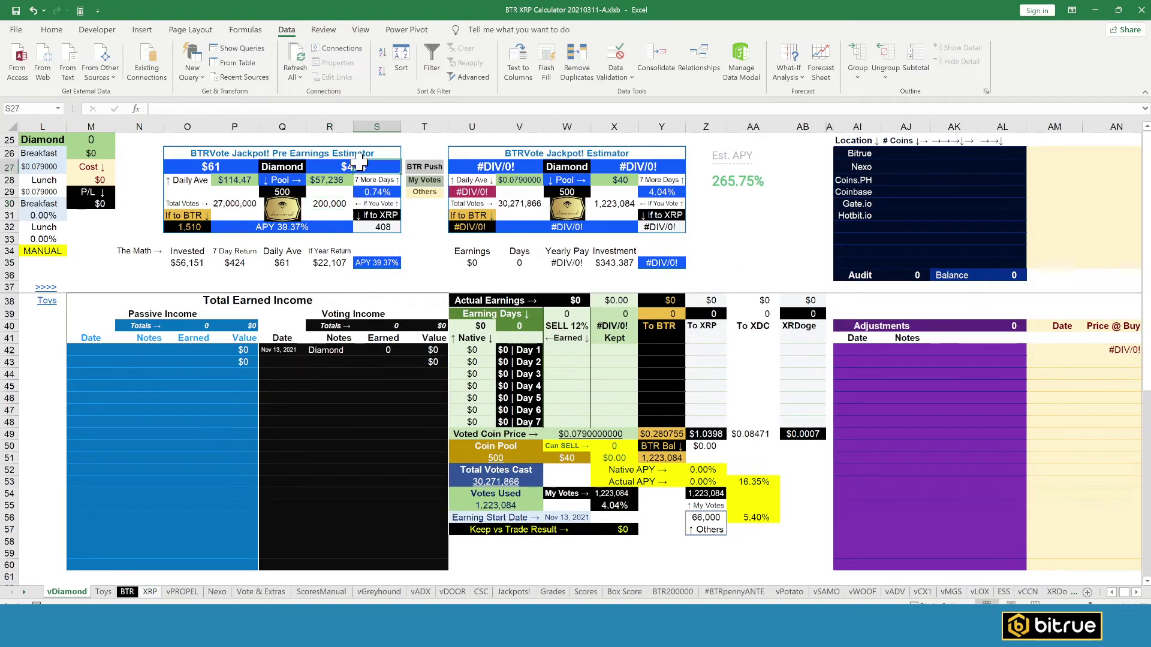
left_click(335, 170)
left_click(415, 242)
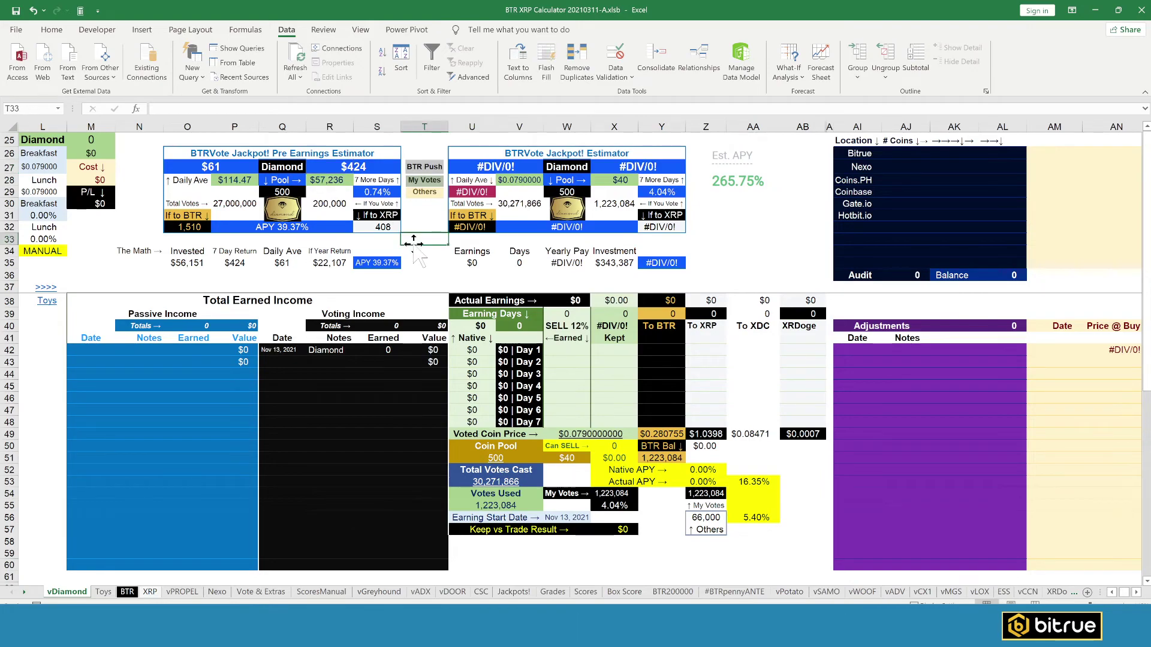